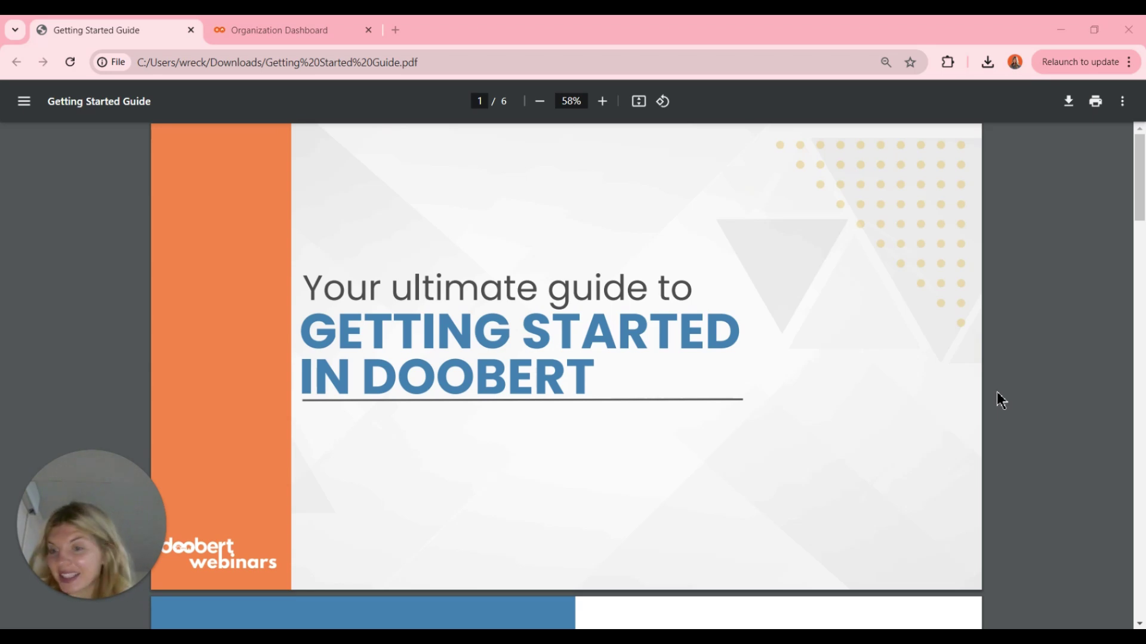
Read through the Getting Started Guide, covering the overview, organization settings, manage defaults and CCM dashboard, and adding team members pages
scroll(996, 392, down, 7)
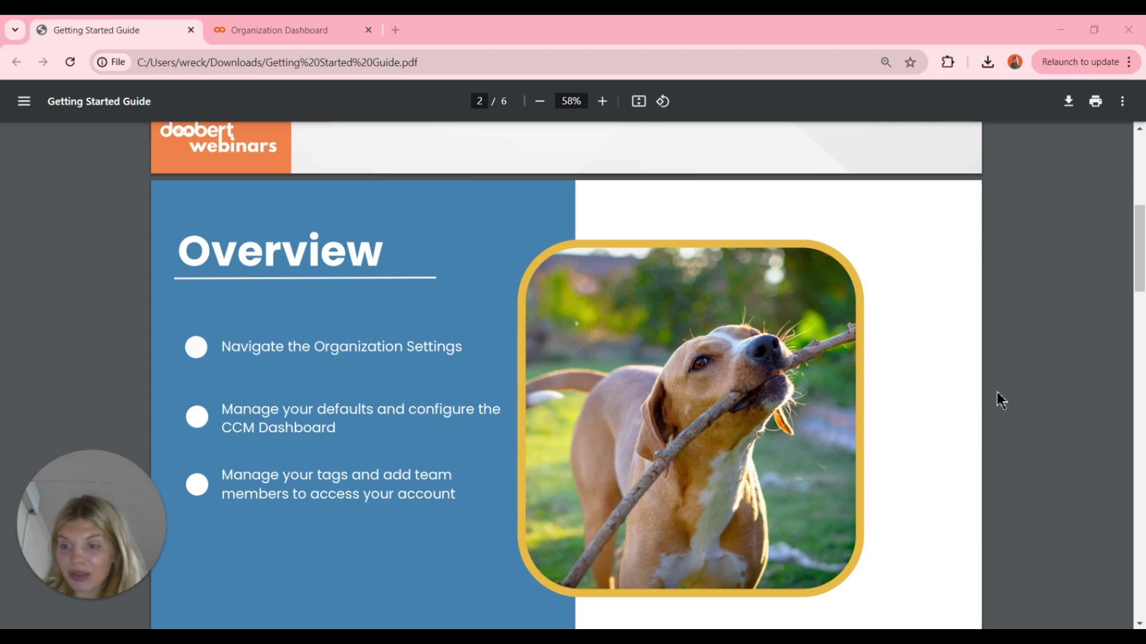
scroll(996, 398, down, 8)
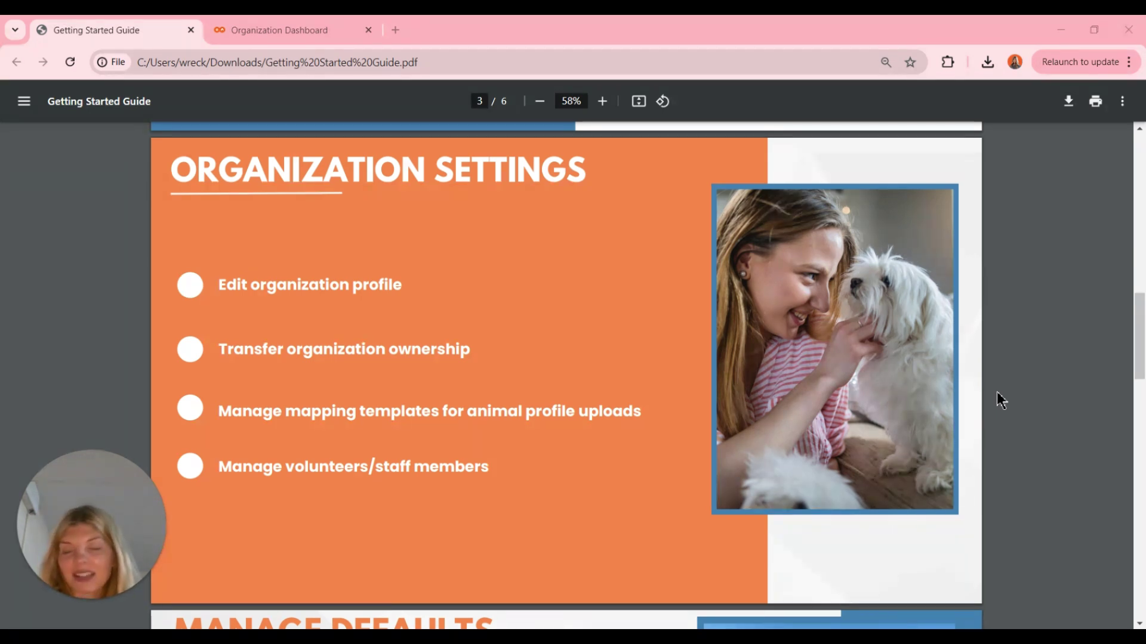
scroll(997, 394, down, 7)
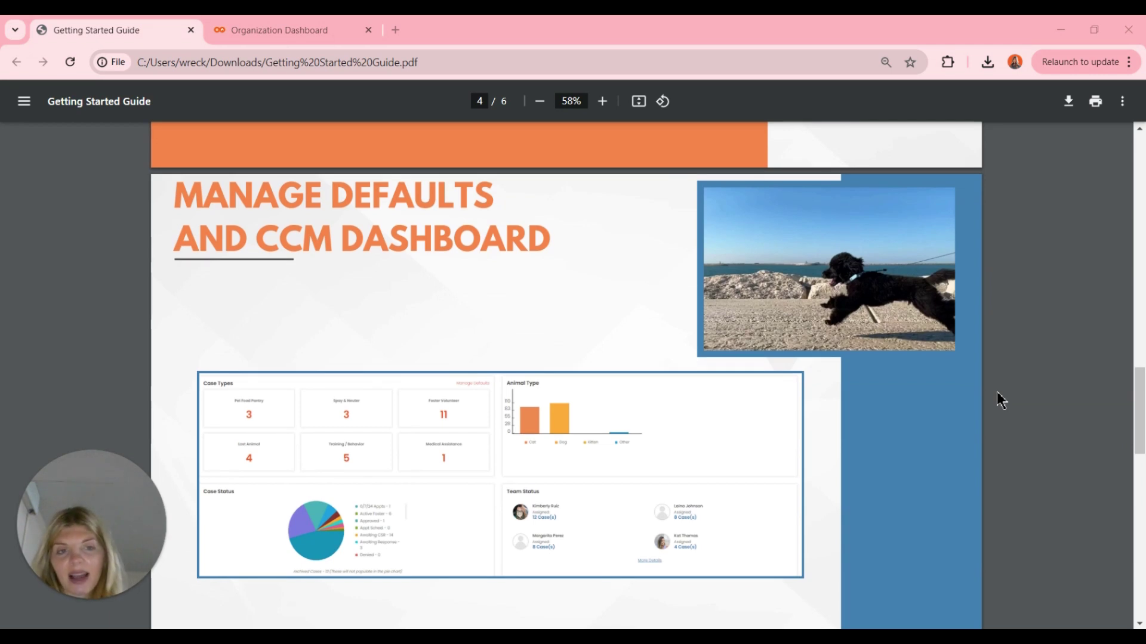
scroll(997, 393, down, 1)
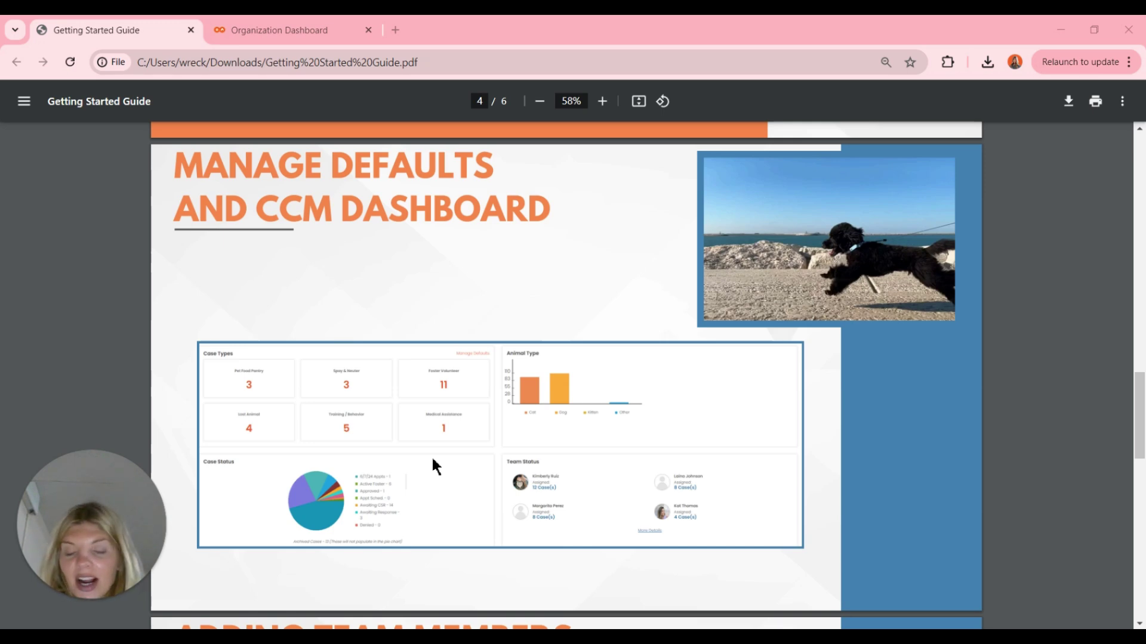
scroll(433, 460, down, 6)
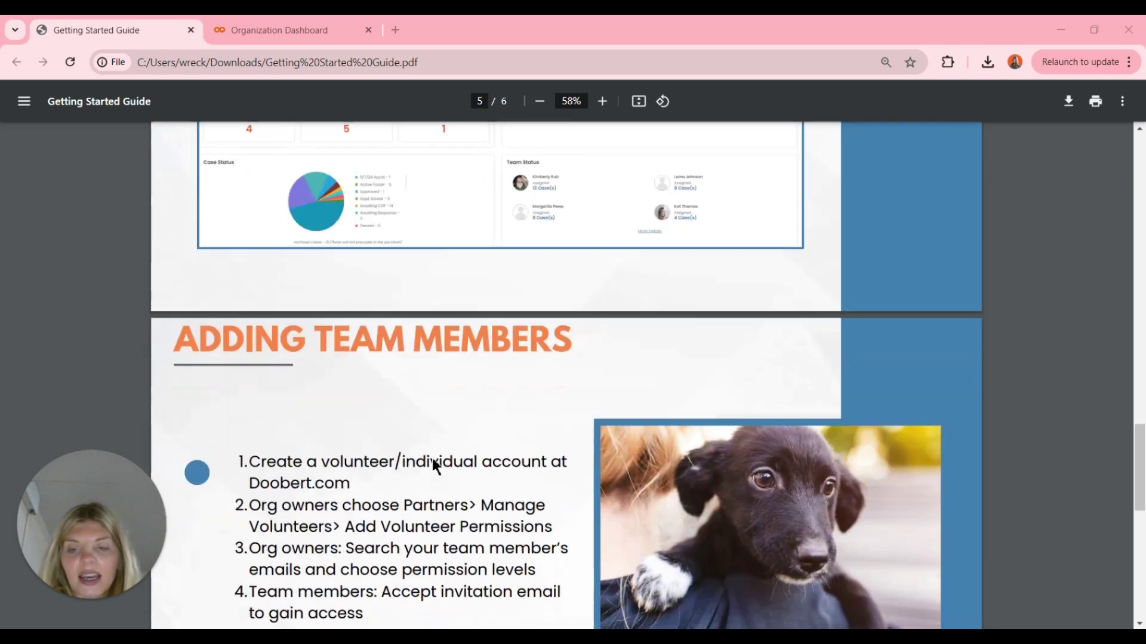
scroll(435, 467, down, 1)
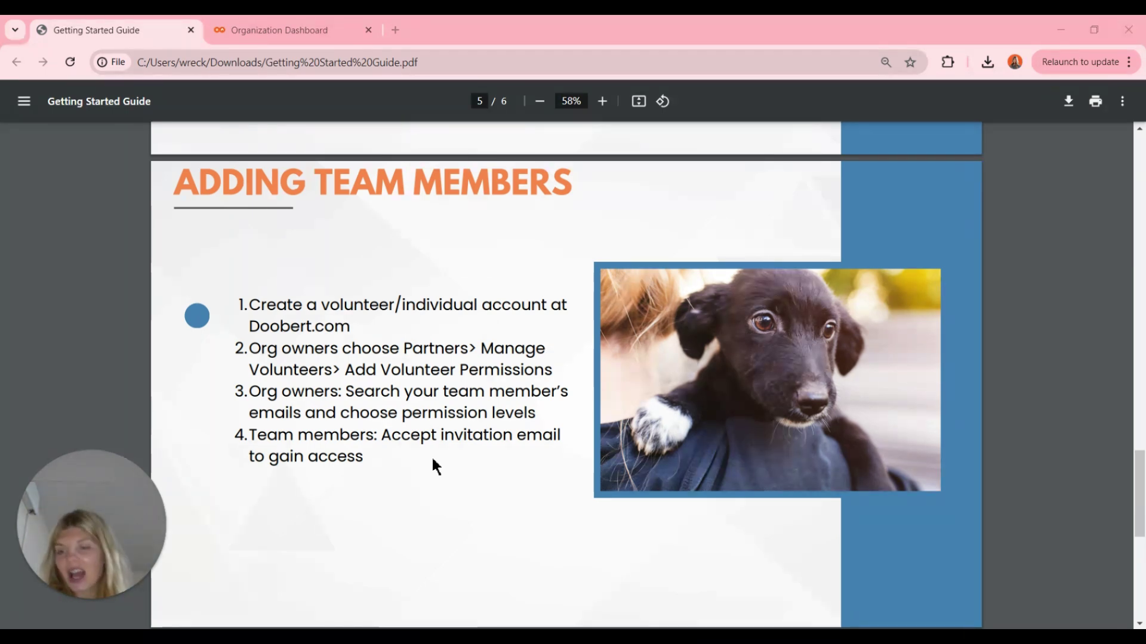
scroll(434, 461, down, 3)
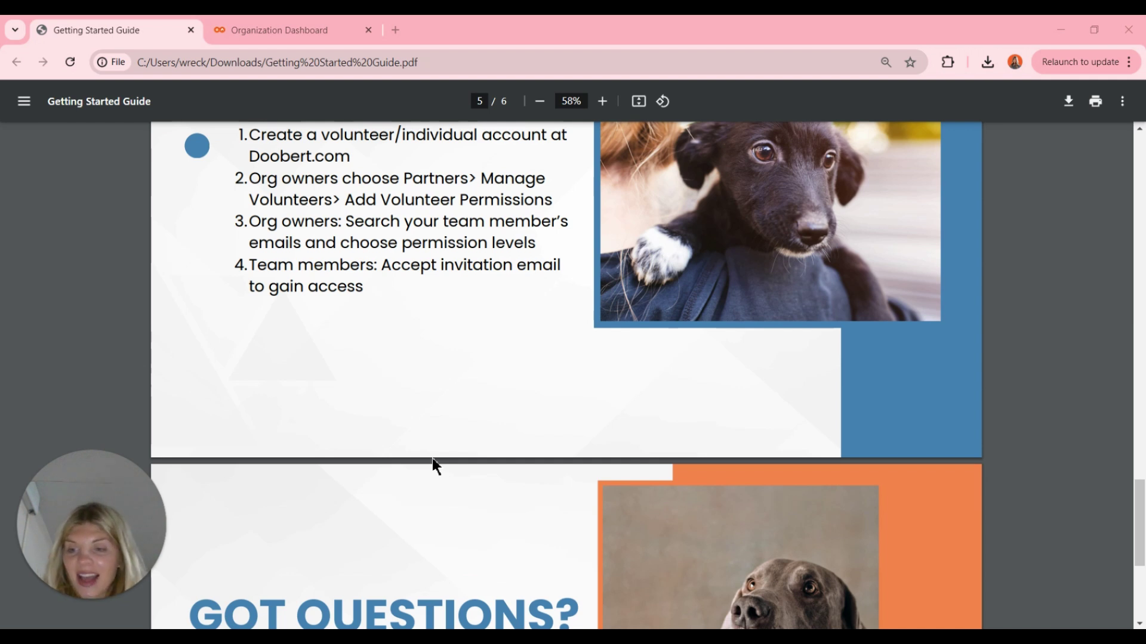
Switch to the Doobert organization dashboard and open the organization account settings to review the available options
key(ctrl+Tab)
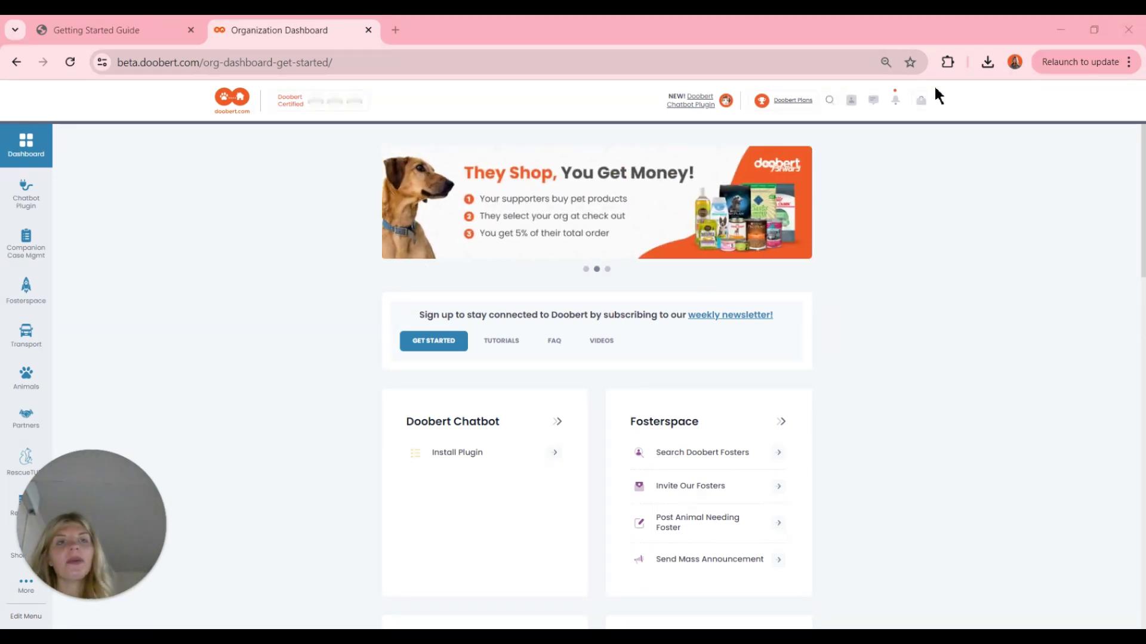
click(921, 101)
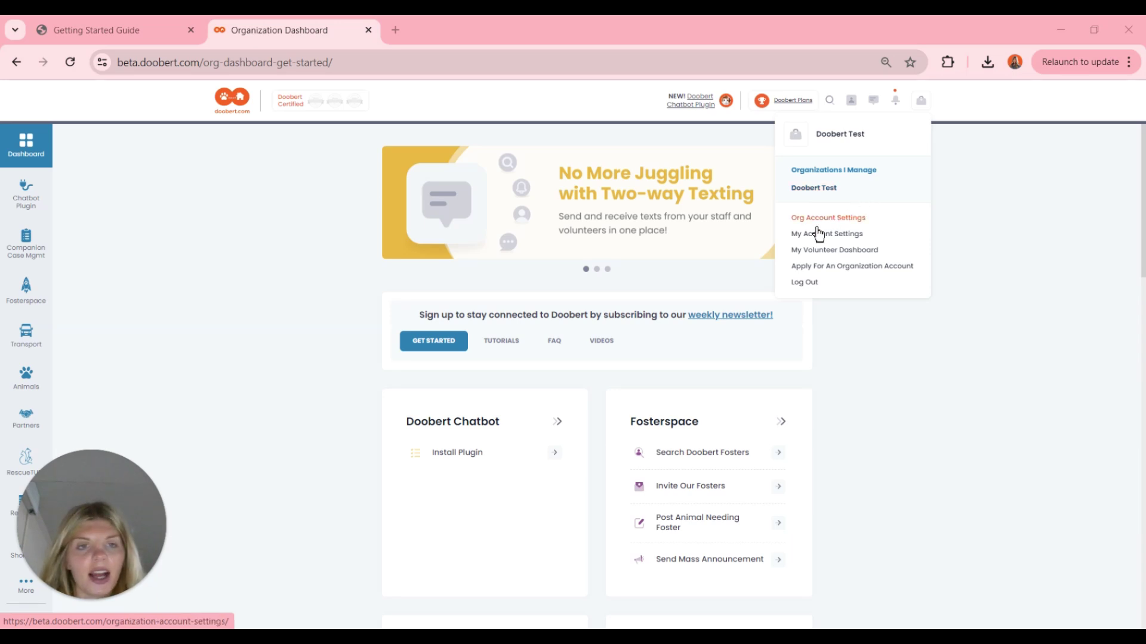
click(863, 224)
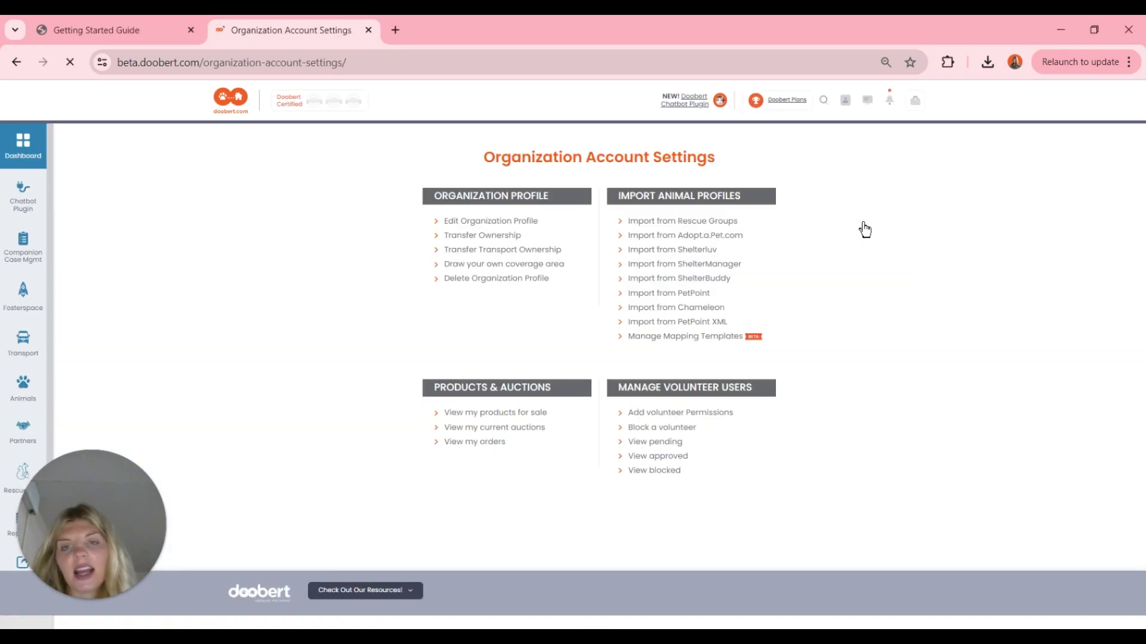
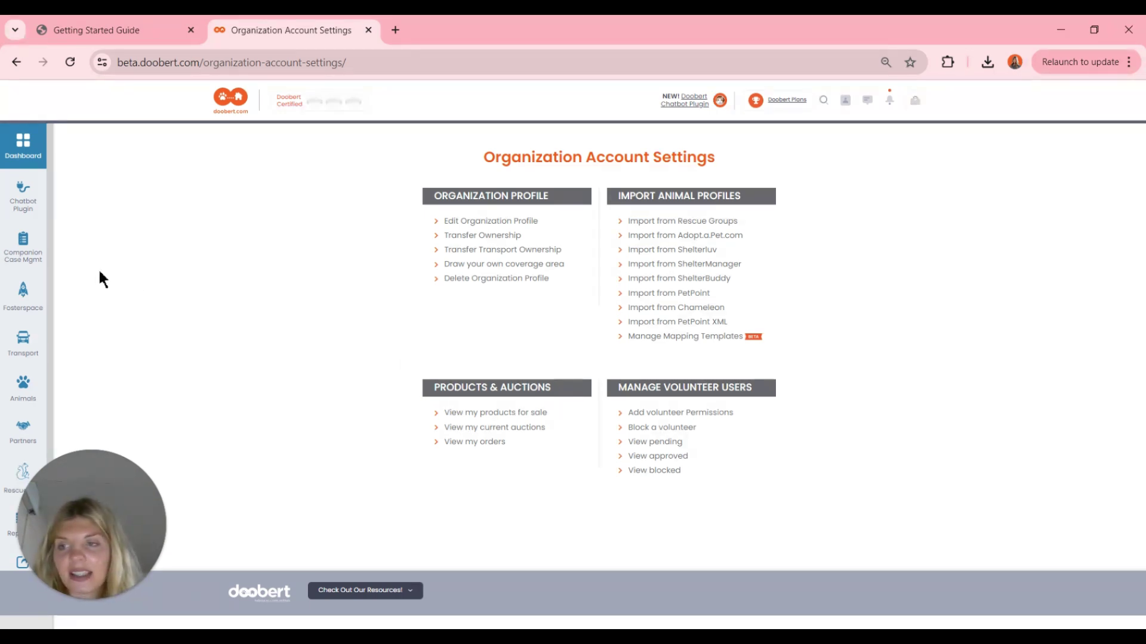
Open the Companion Case Management dashboard and go from its case types to the Manage Defaults page
click(17, 259)
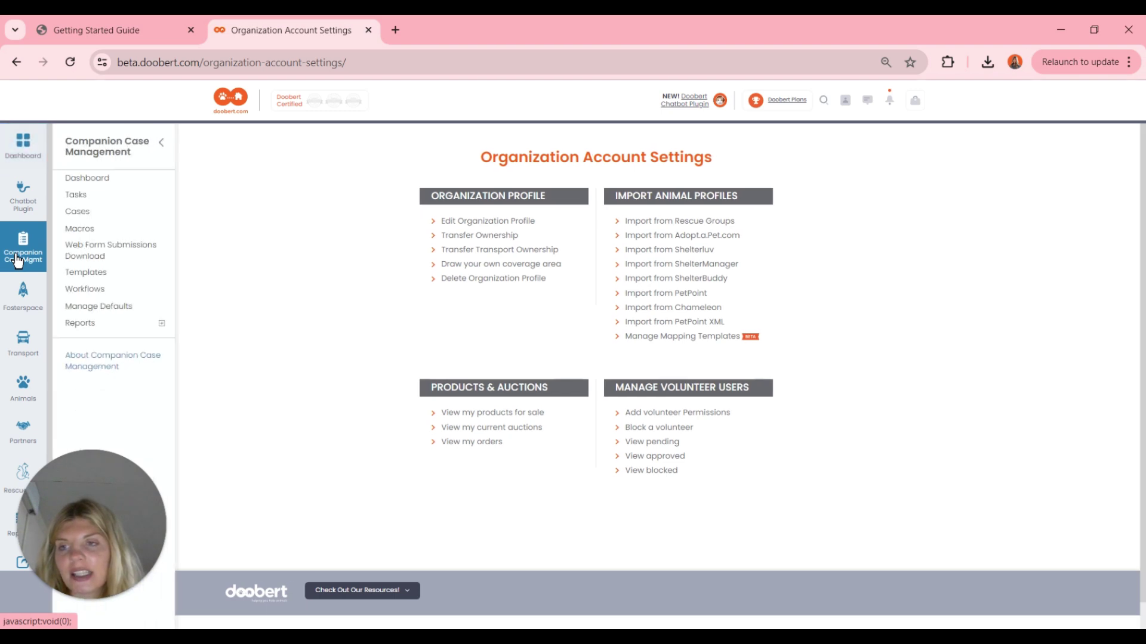
click(82, 182)
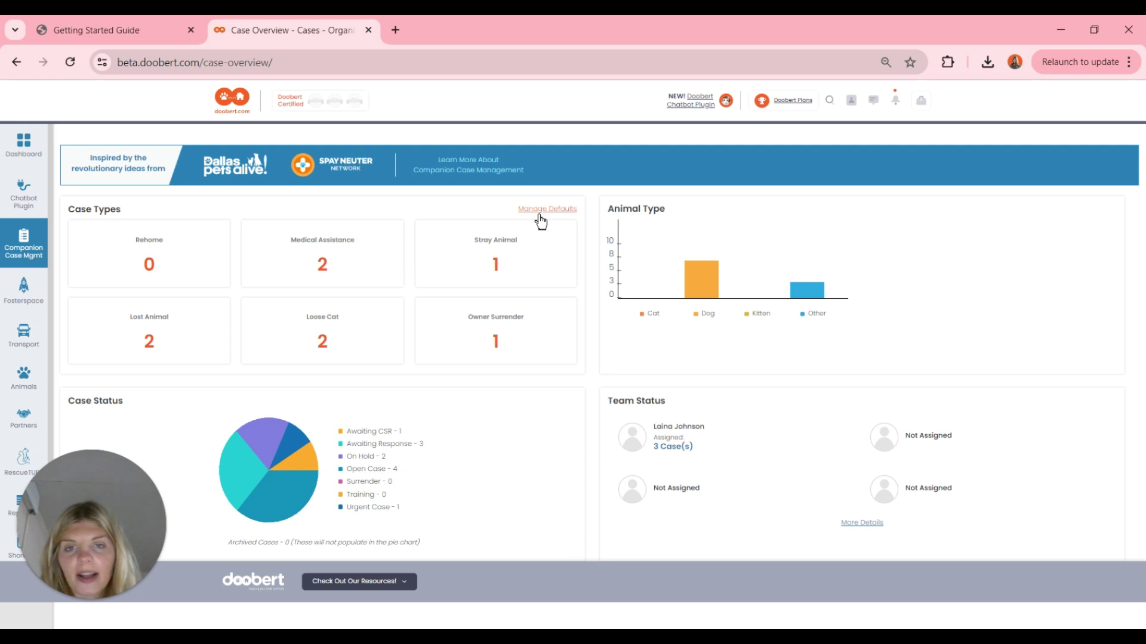
click(30, 253)
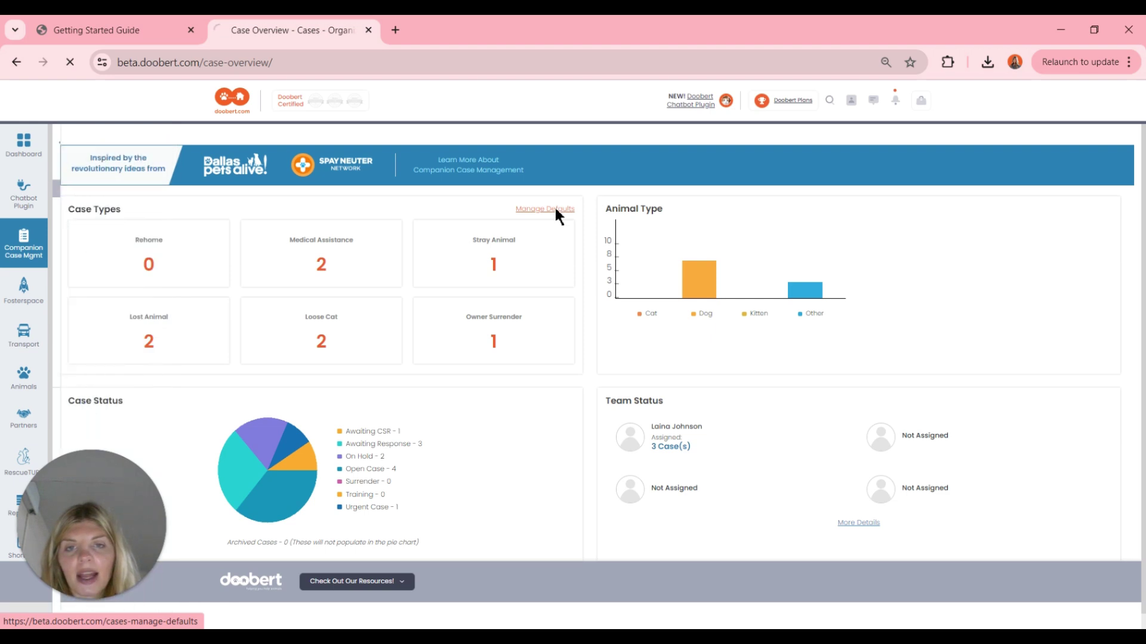
click(555, 210)
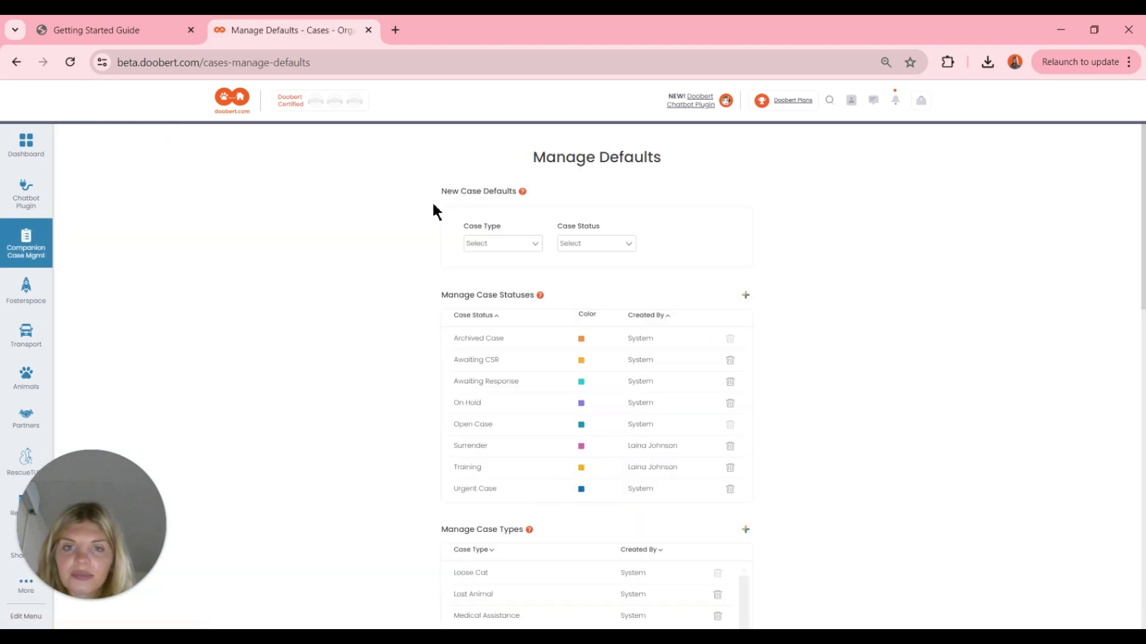
Set the new case defaults to case type Rehome and case status Awaiting Response
scroll(434, 210, down, 1)
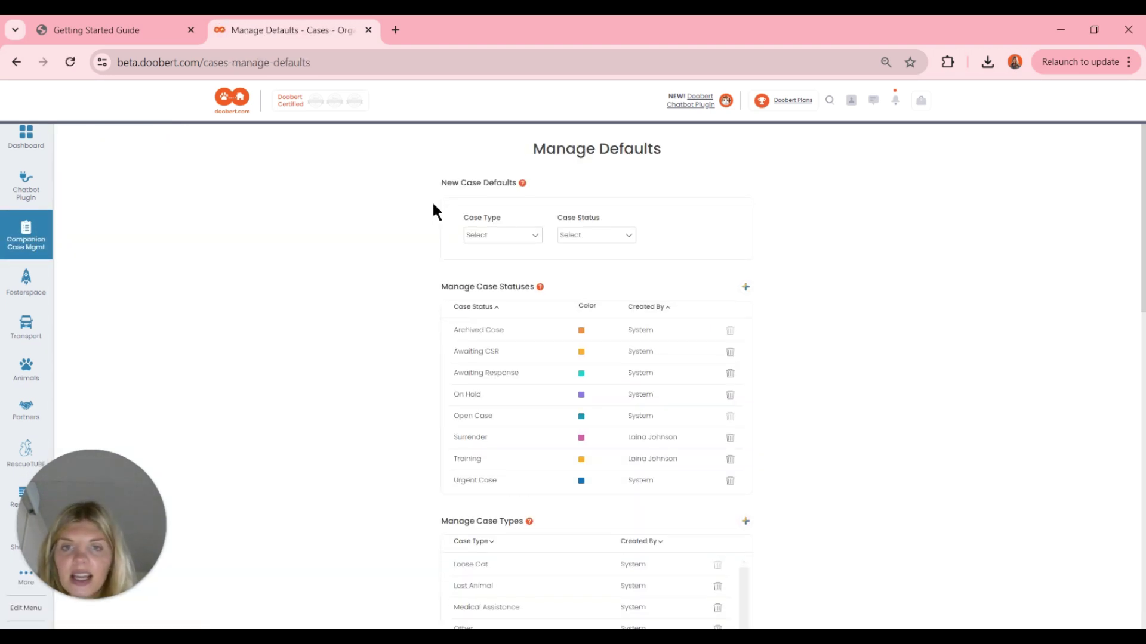
click(506, 236)
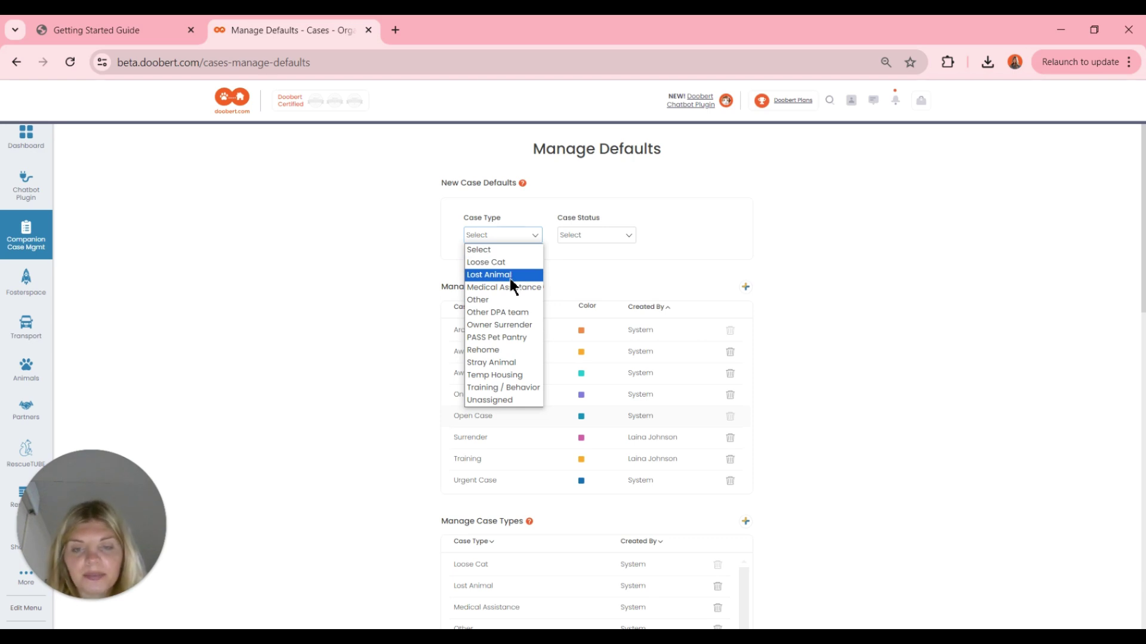
click(489, 351)
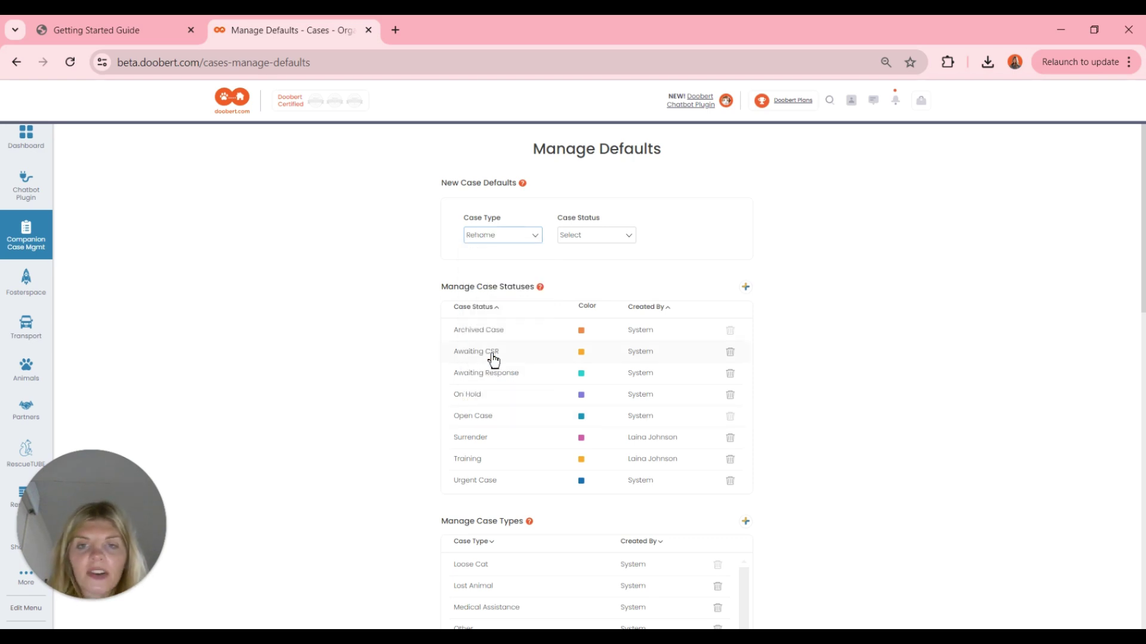
click(605, 236)
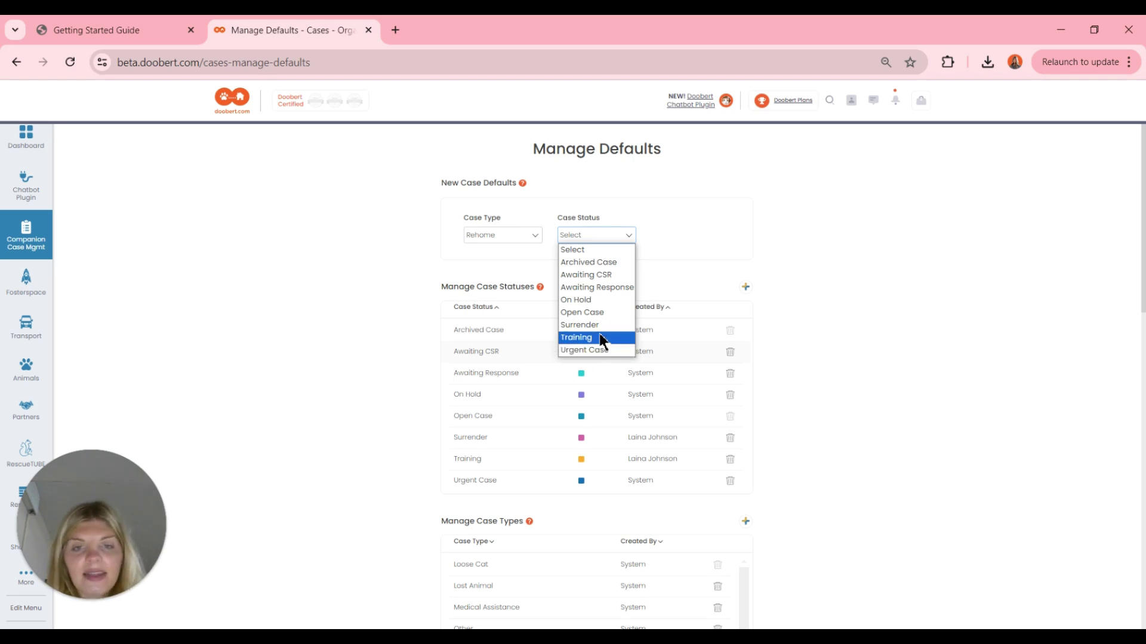
click(597, 288)
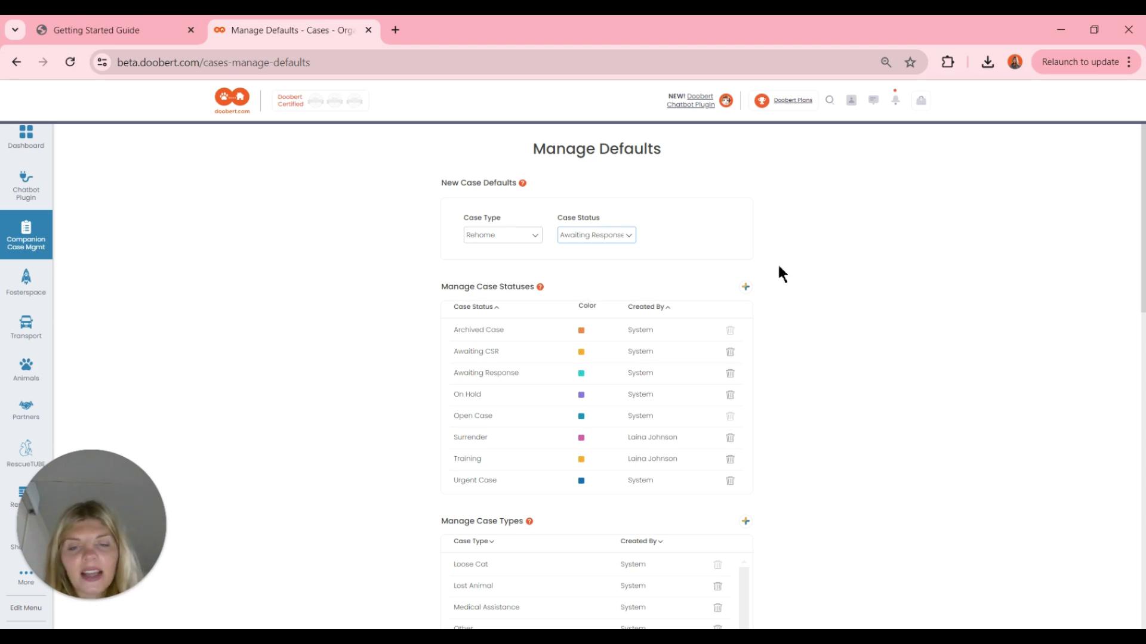
Create a case status named "New App." with a dark green color
scroll(778, 267, down, 1)
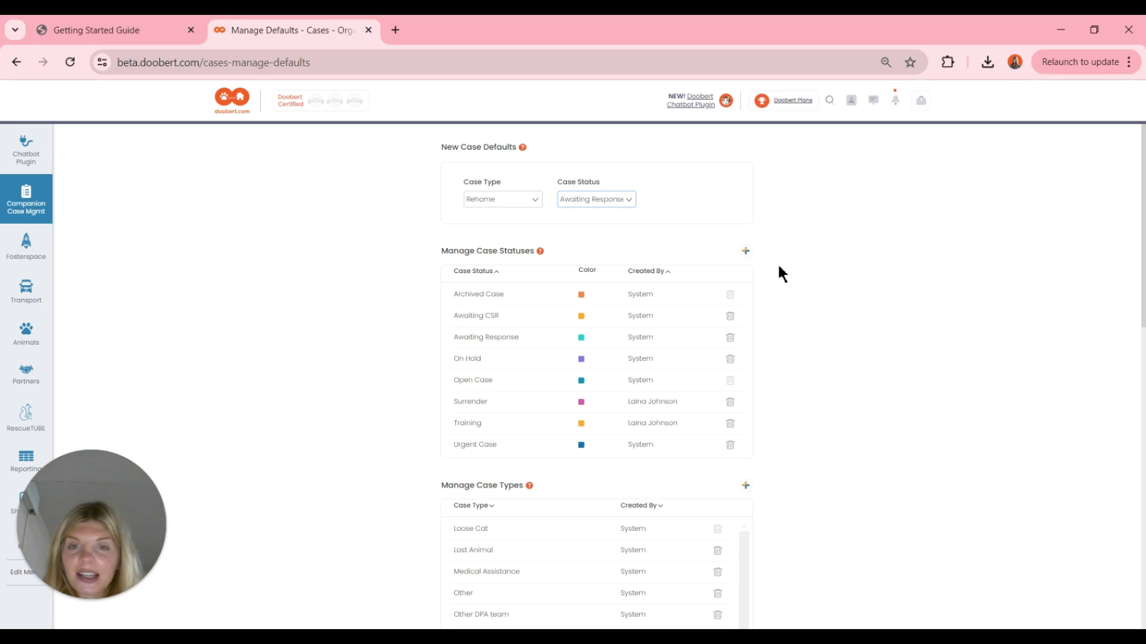
scroll(779, 267, down, 1)
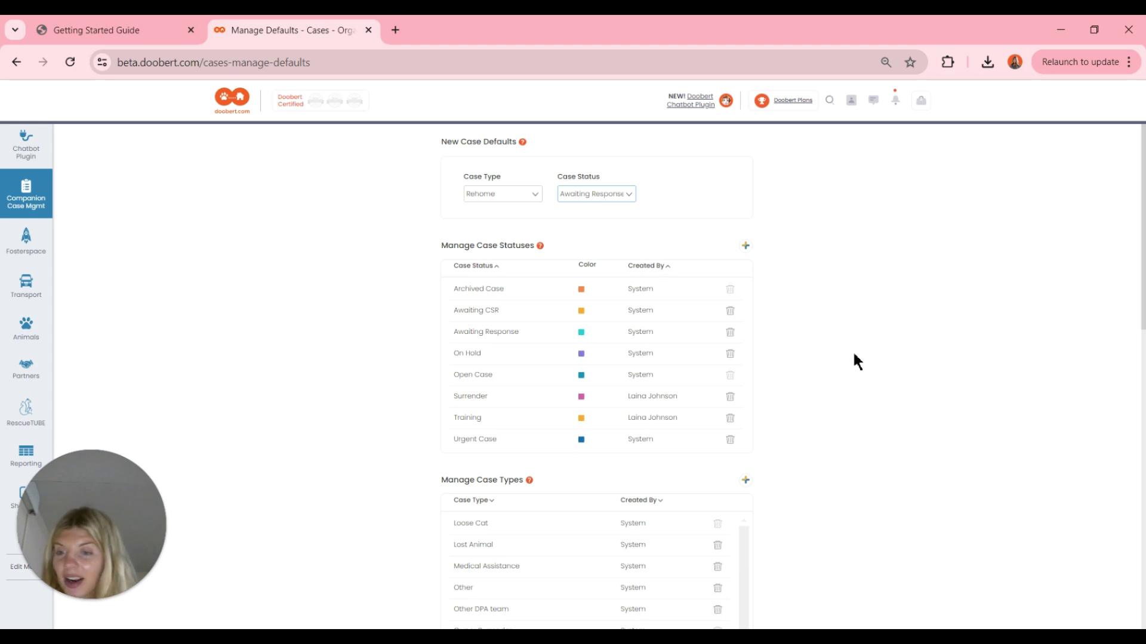
scroll(634, 352, down, 1)
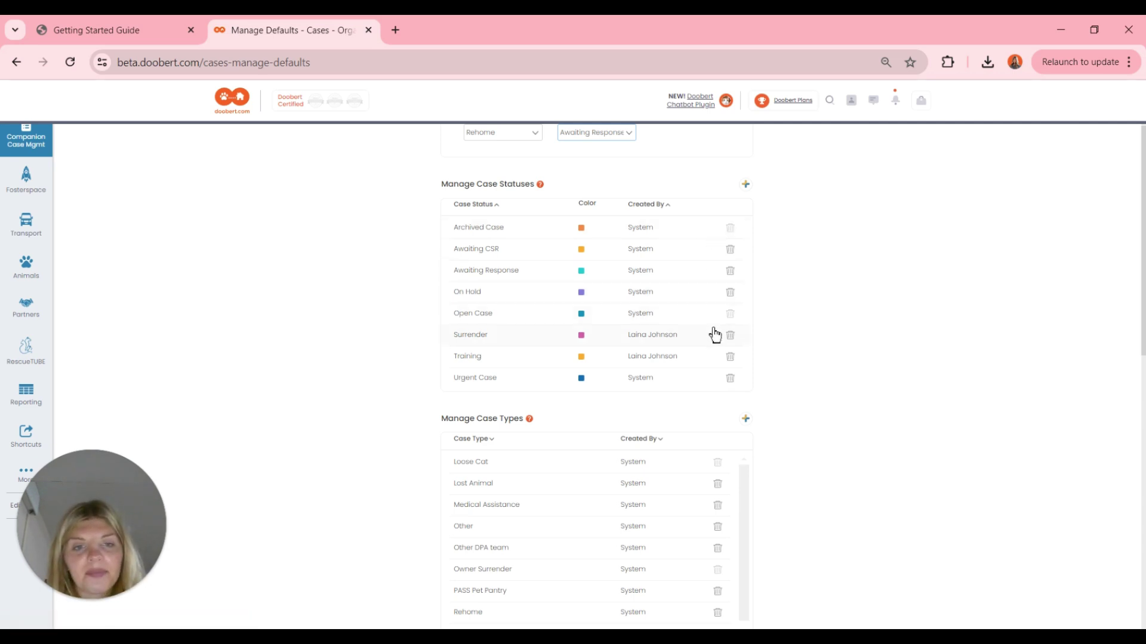
click(747, 186)
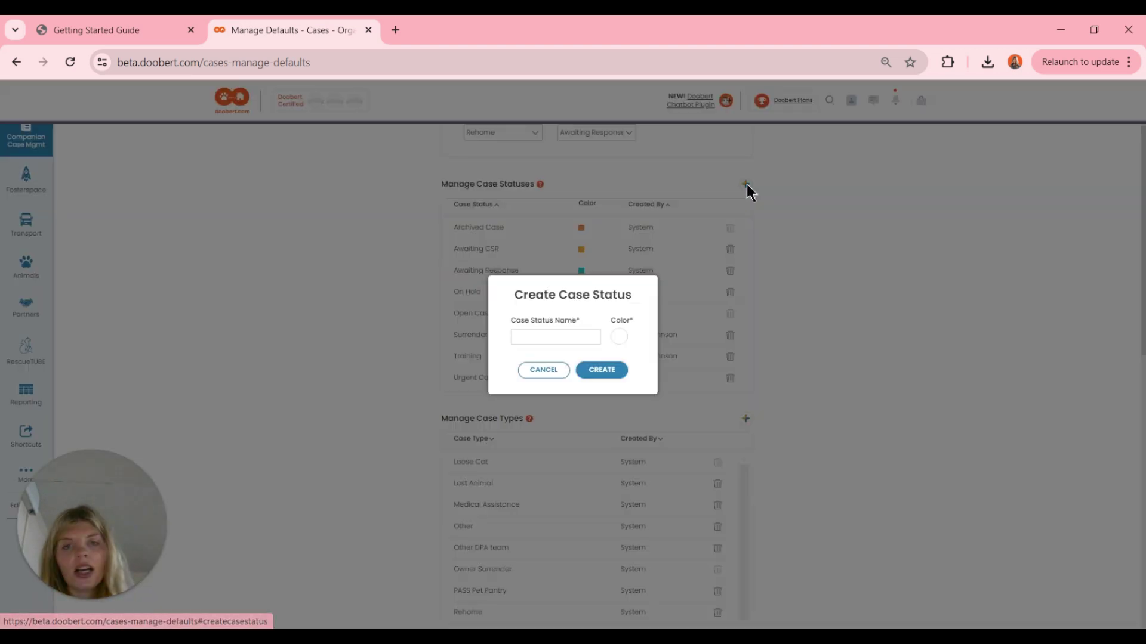
text(Ne)
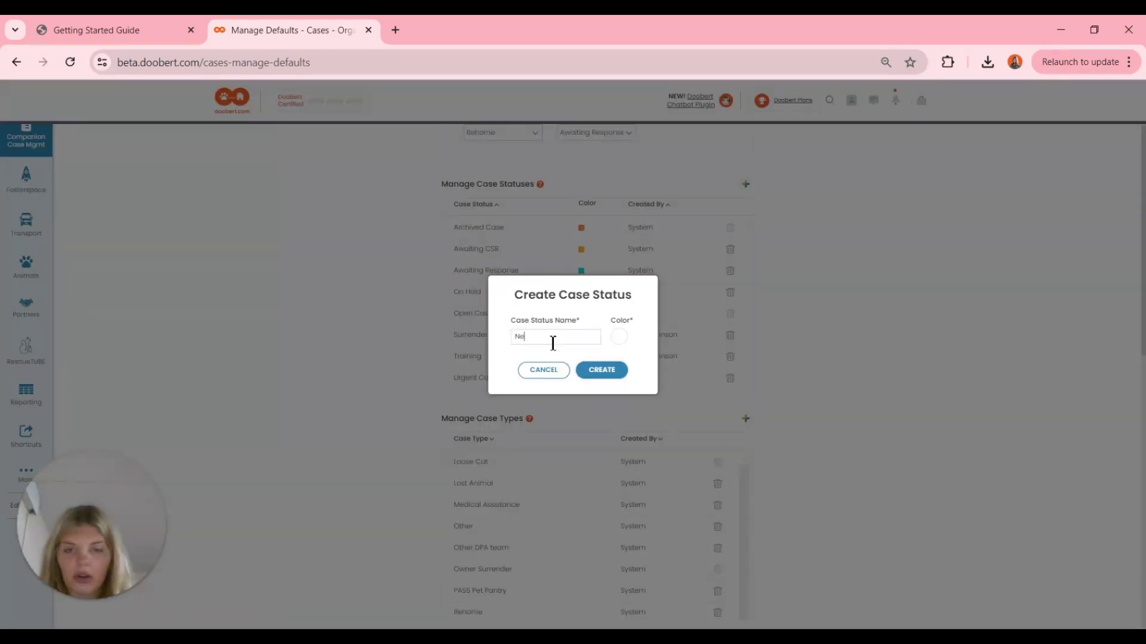
text(w App.)
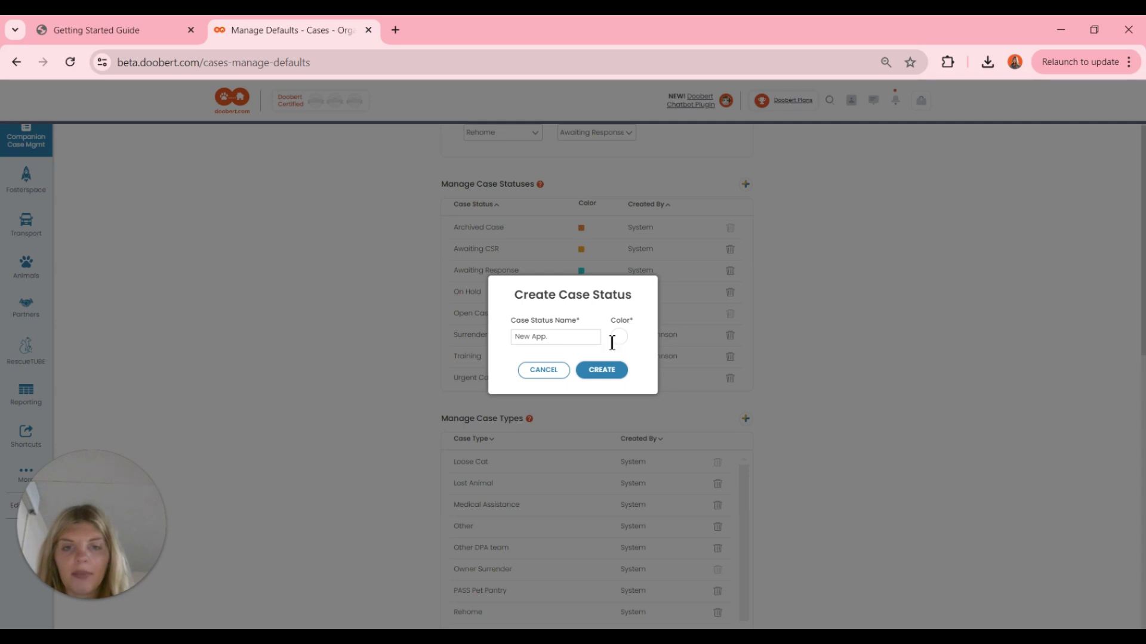
click(618, 337)
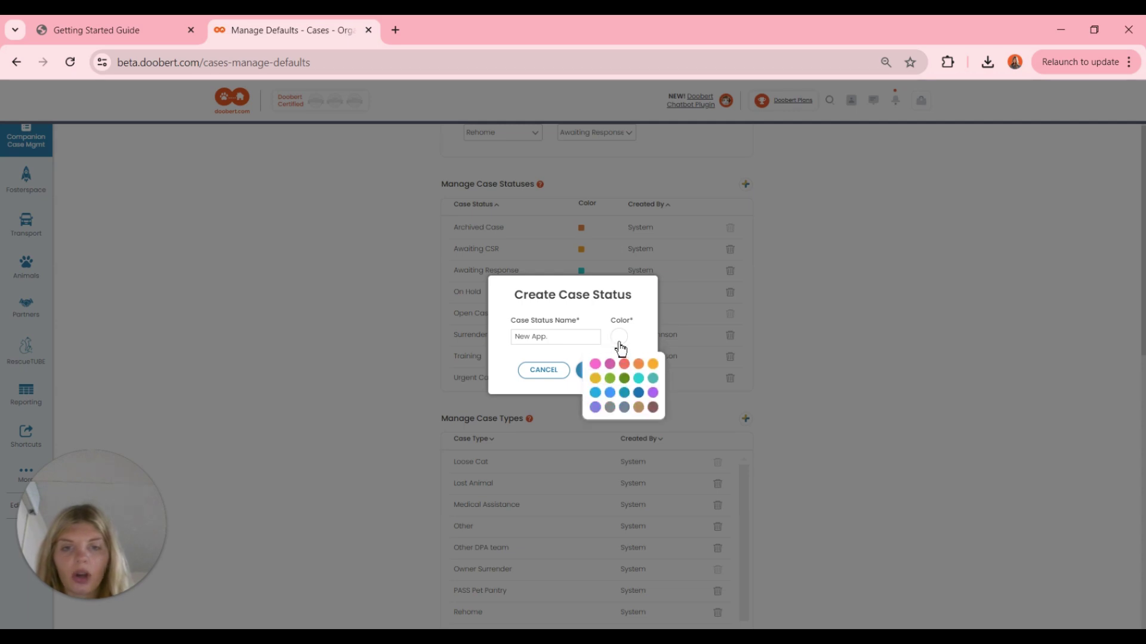
click(624, 379)
click(608, 374)
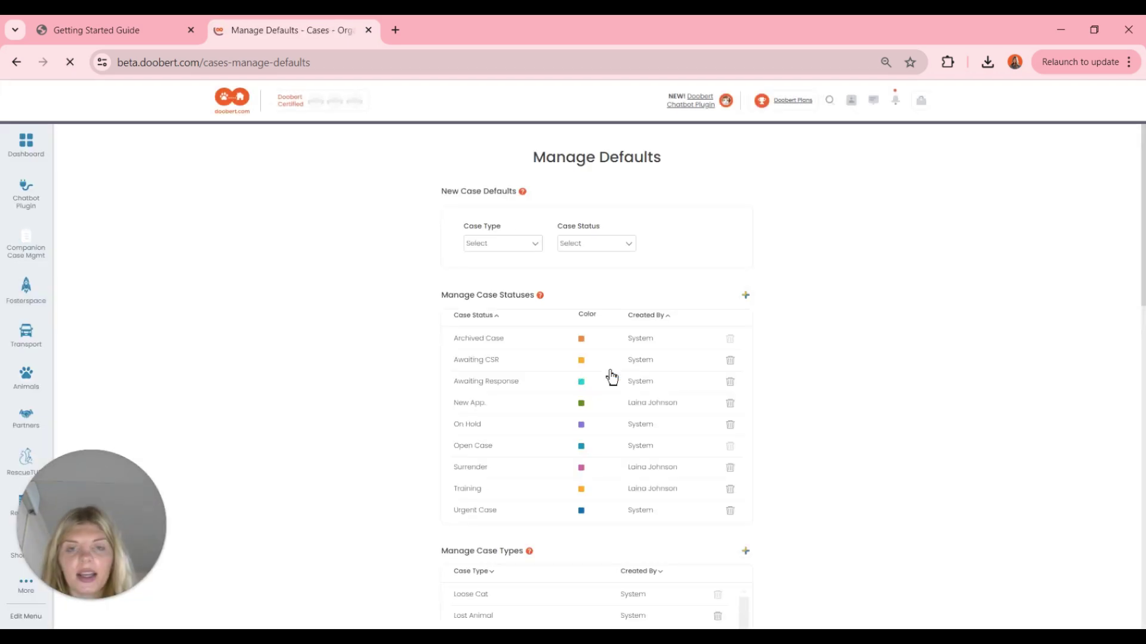
Create a case type named "Spay/Neuter" in the case types list
scroll(611, 376, down, 5)
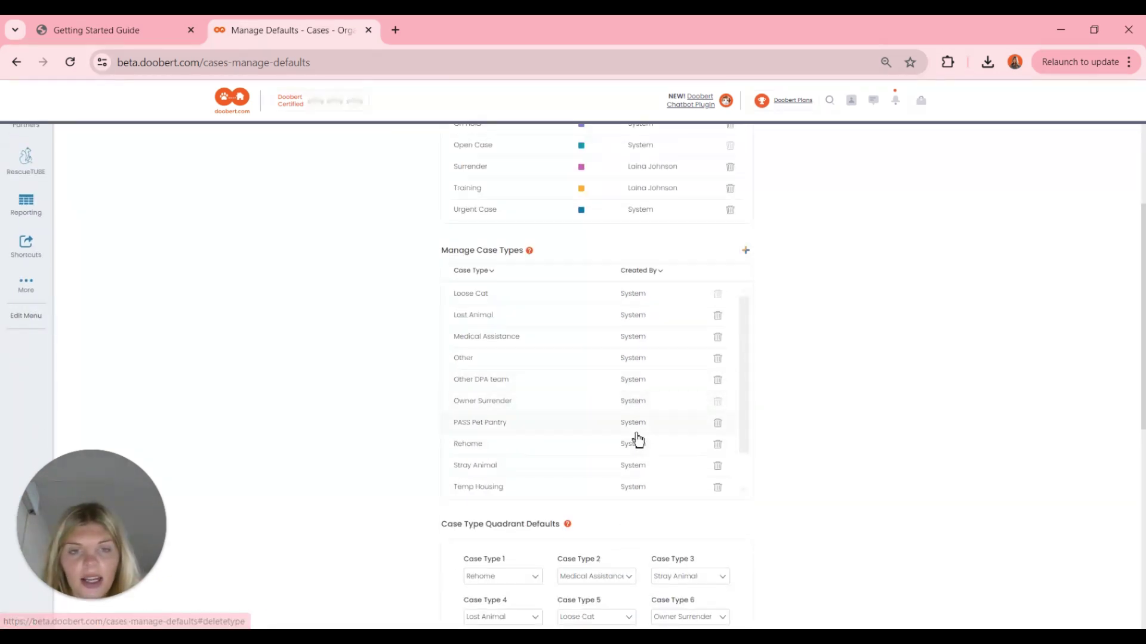
scroll(634, 440, down, 4)
scroll(639, 370, up, 4)
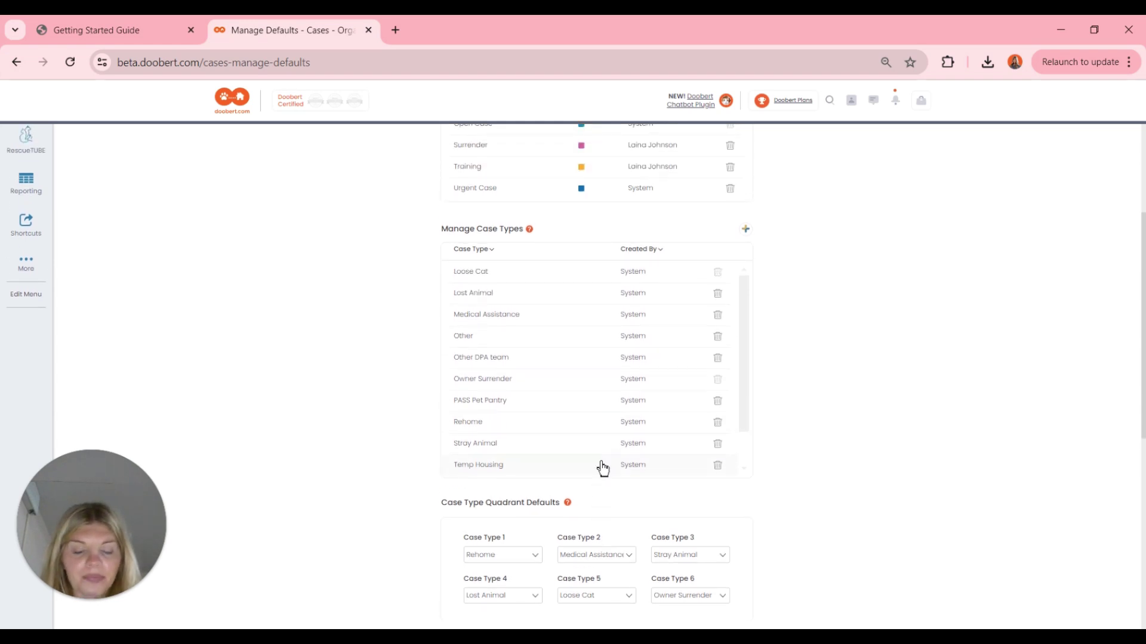
click(745, 233)
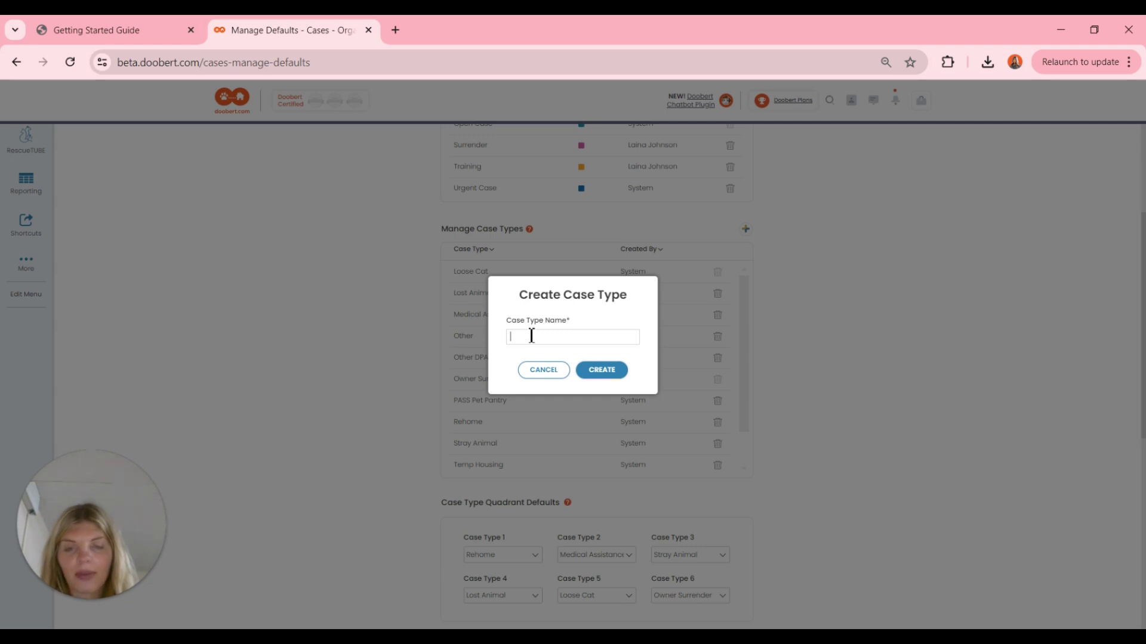
text(Spay)
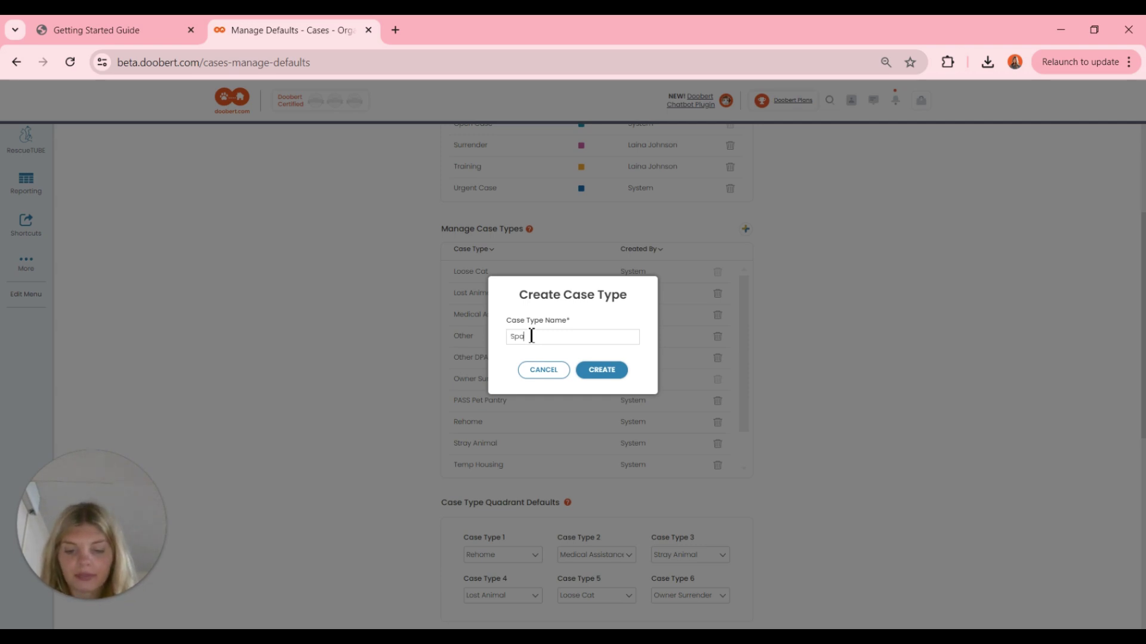
text(/N)
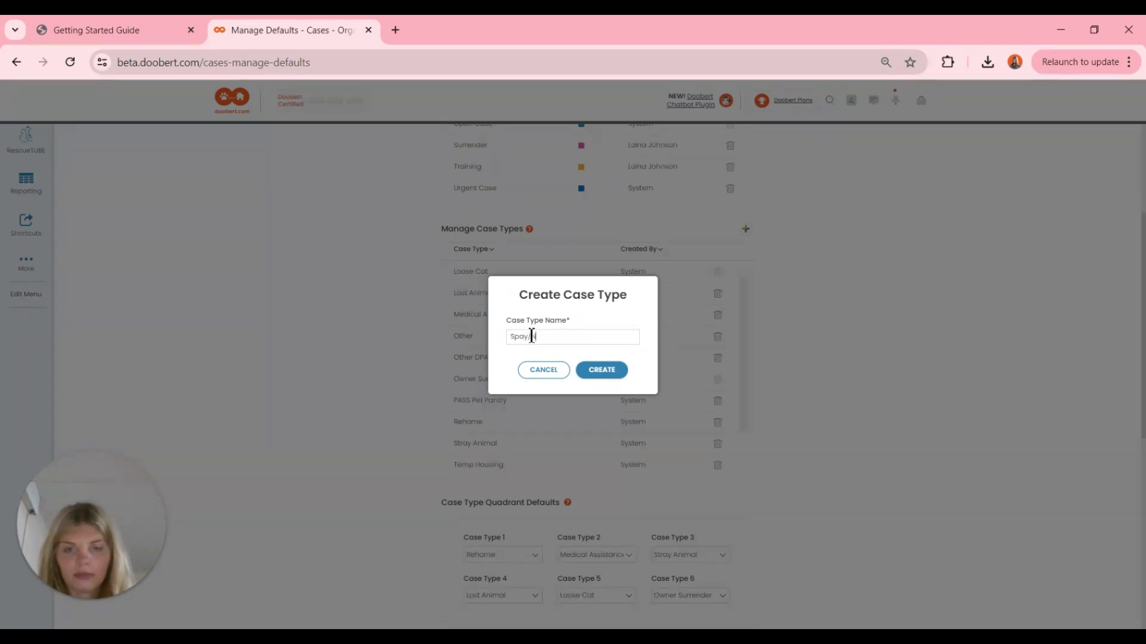
text(euter)
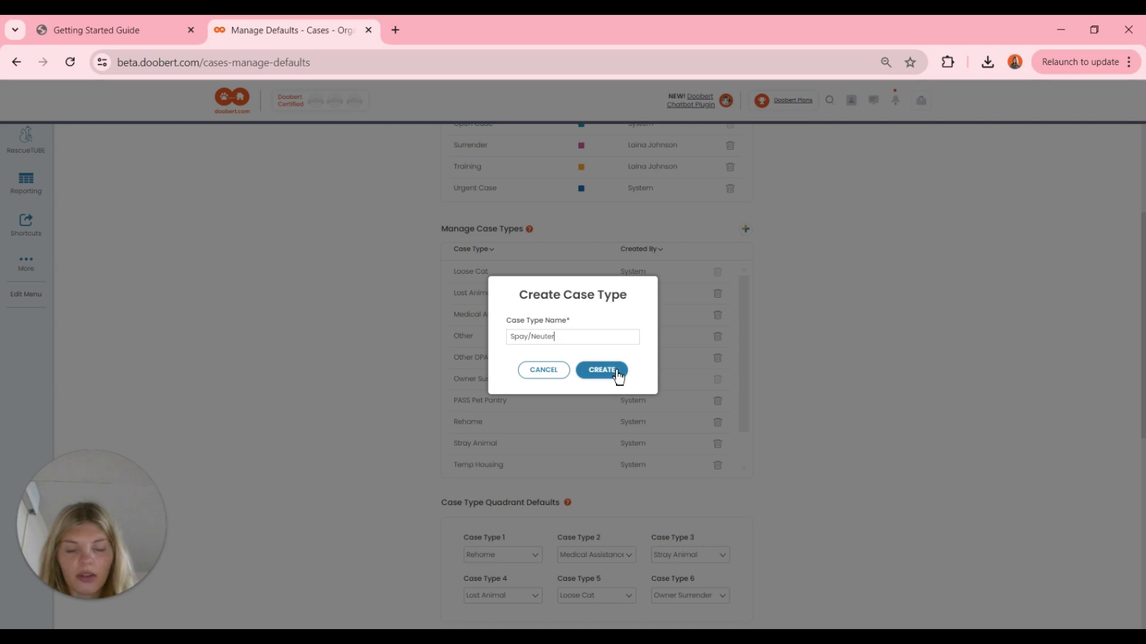
click(618, 372)
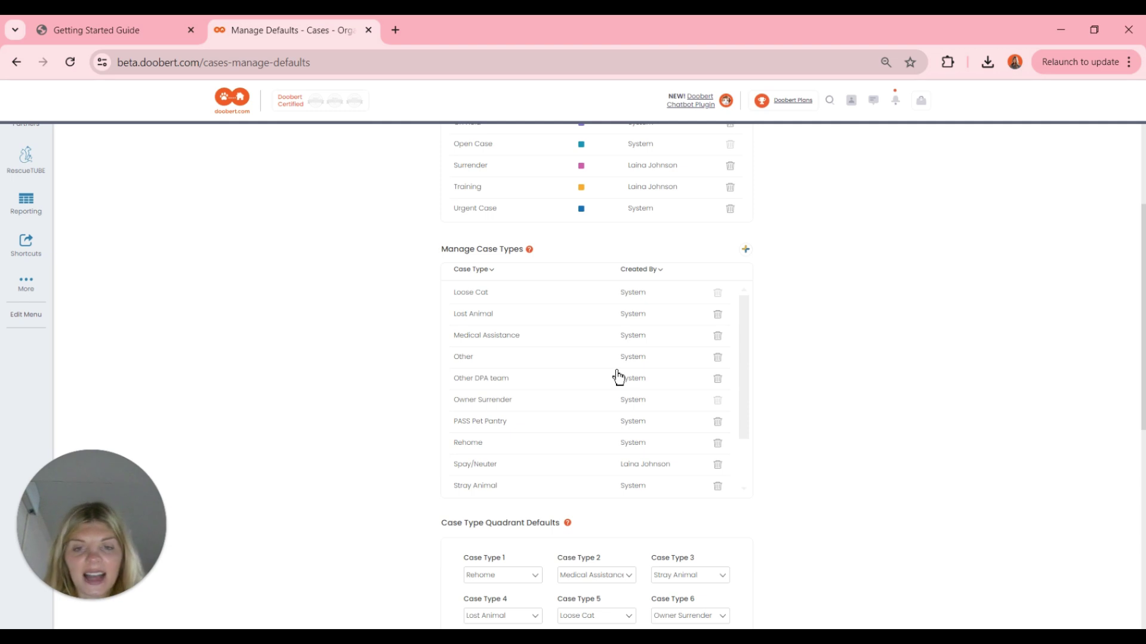
In the case type quadrant defaults, set Case Type 1 to Temp Housing and Case Type 4 to Spay/Neuter
scroll(618, 377, down, 2)
scroll(883, 403, down, 3)
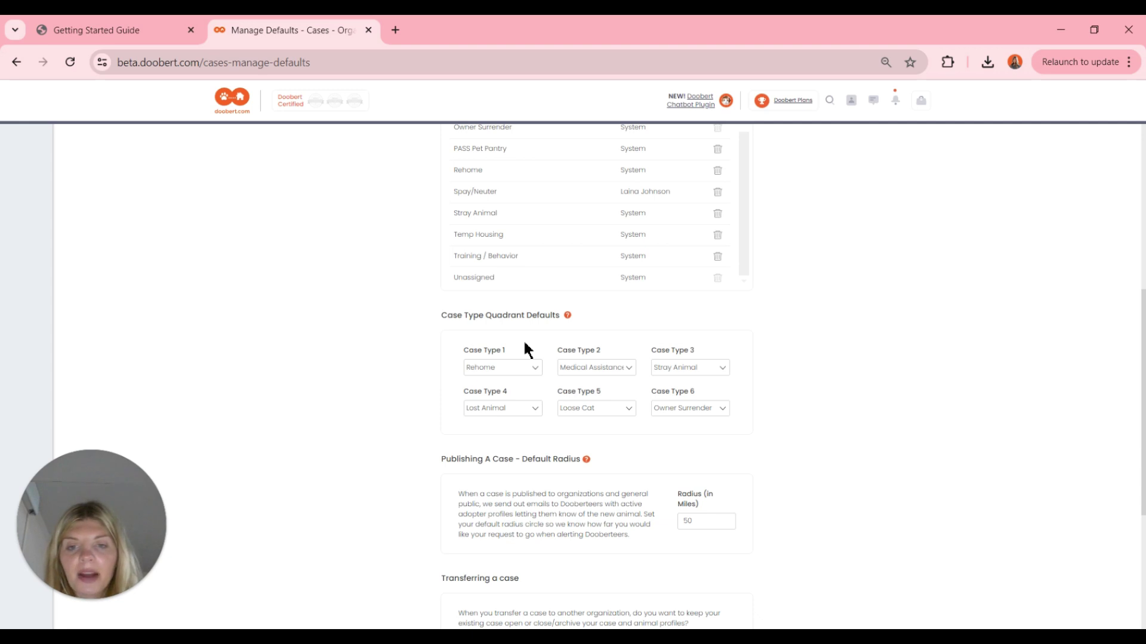
click(518, 371)
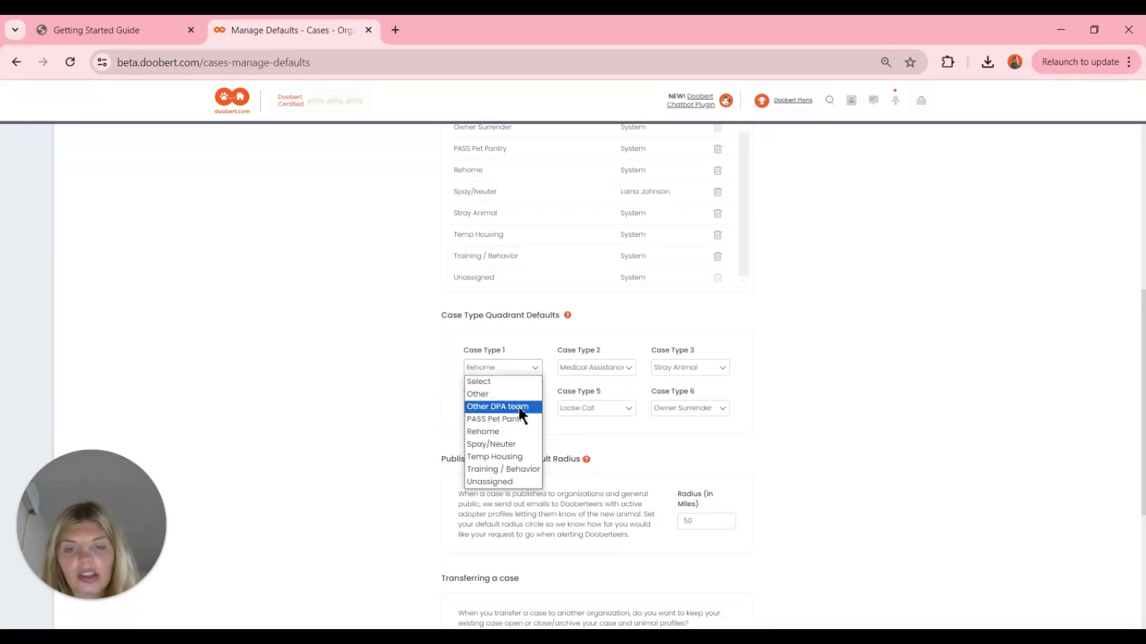
click(518, 460)
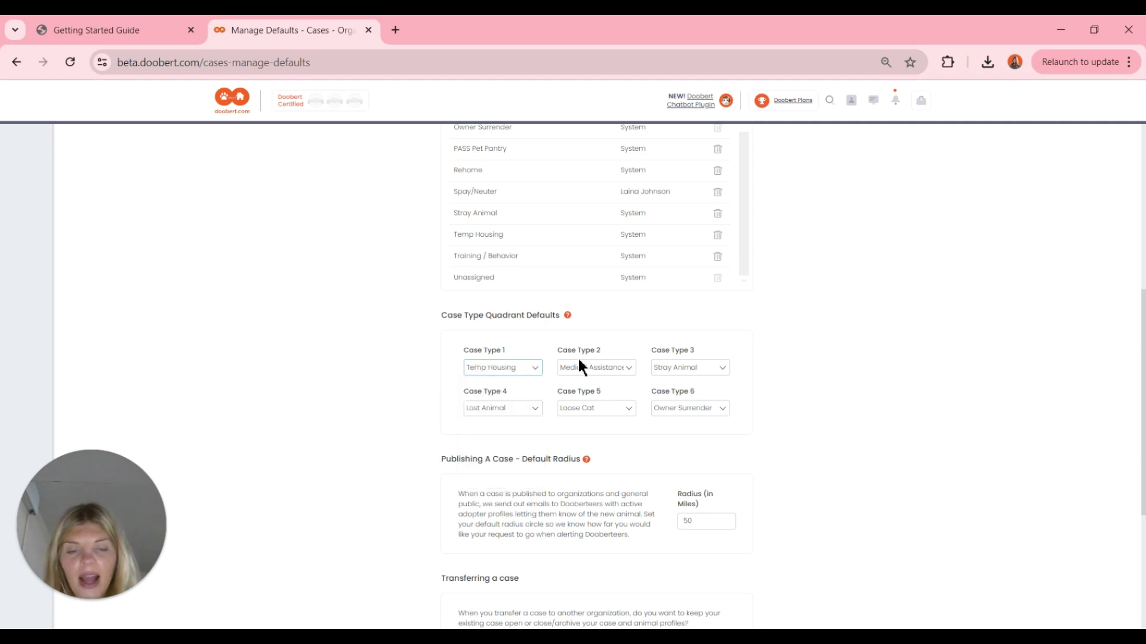
click(535, 410)
click(513, 486)
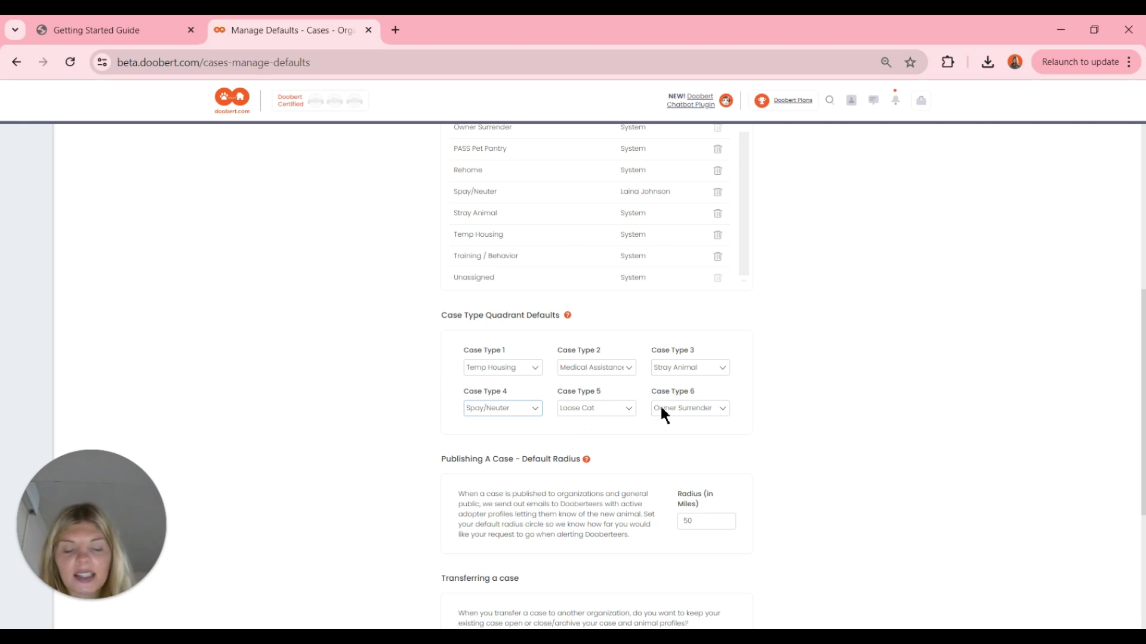
Set transferred cases to Close & archive, include client details, animal profile info and tasks & files by default, and save the defaults
scroll(780, 404, down, 1)
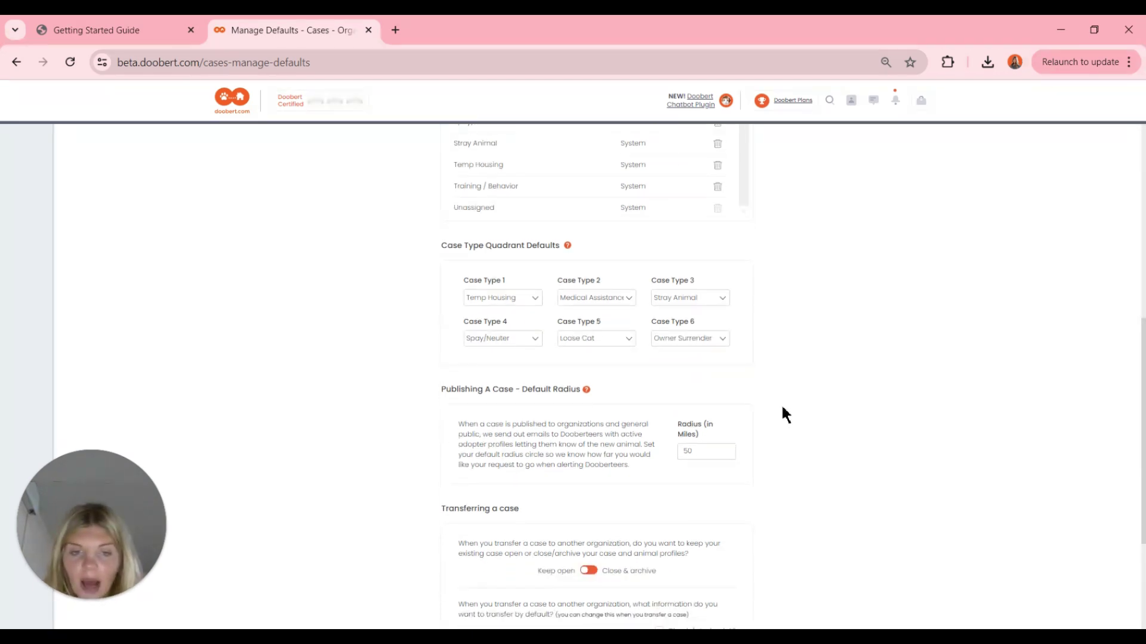
scroll(781, 404, down, 1)
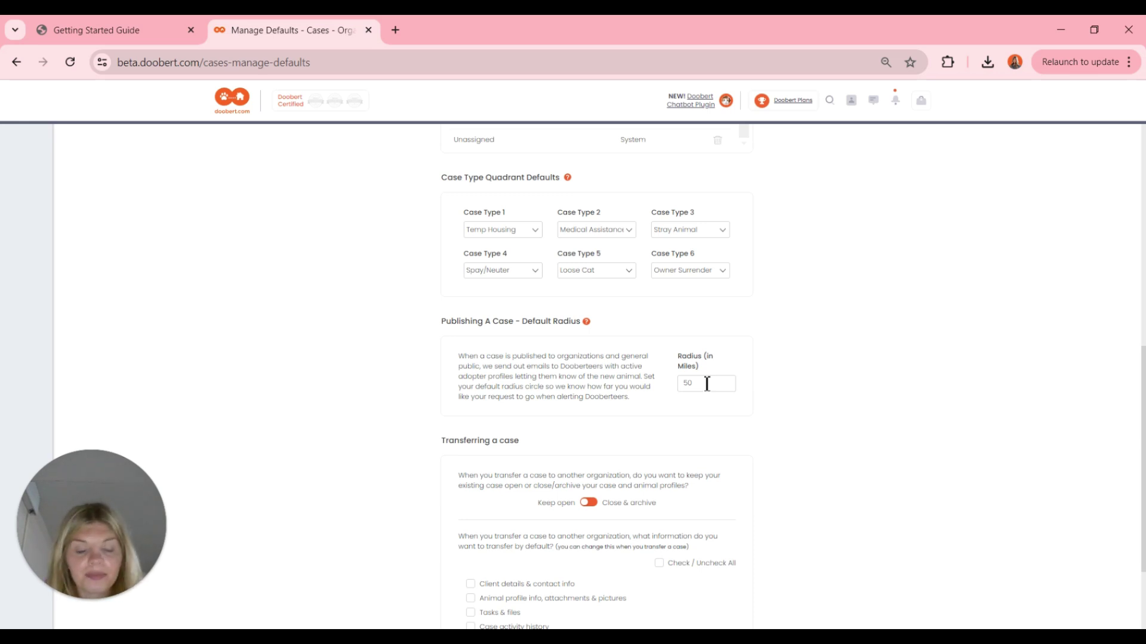
scroll(707, 383, down, 3)
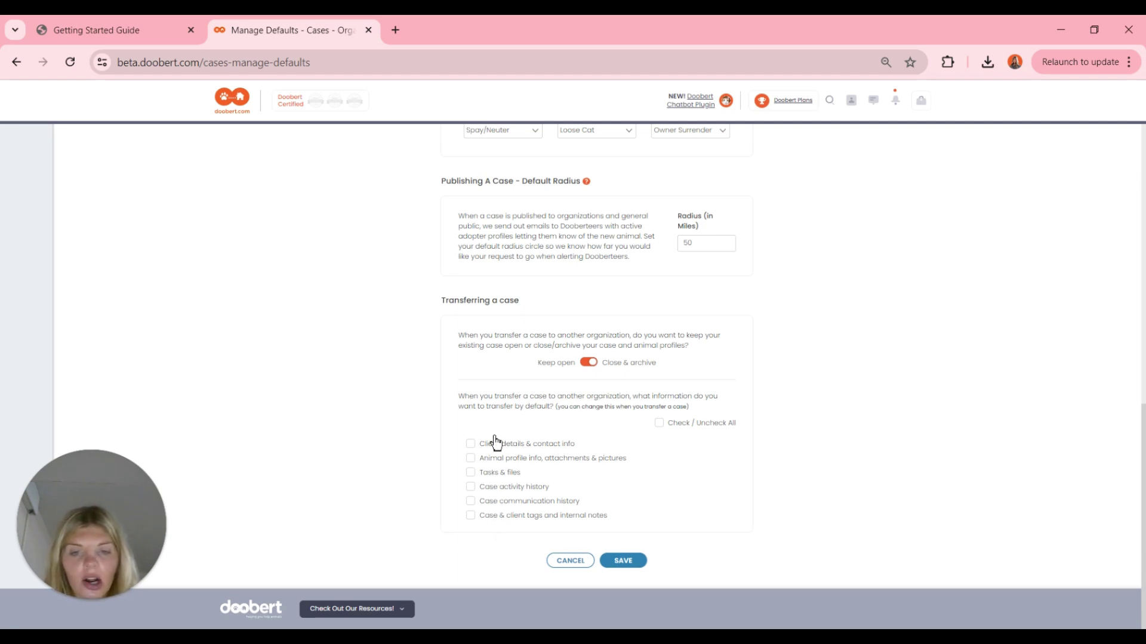
click(471, 459)
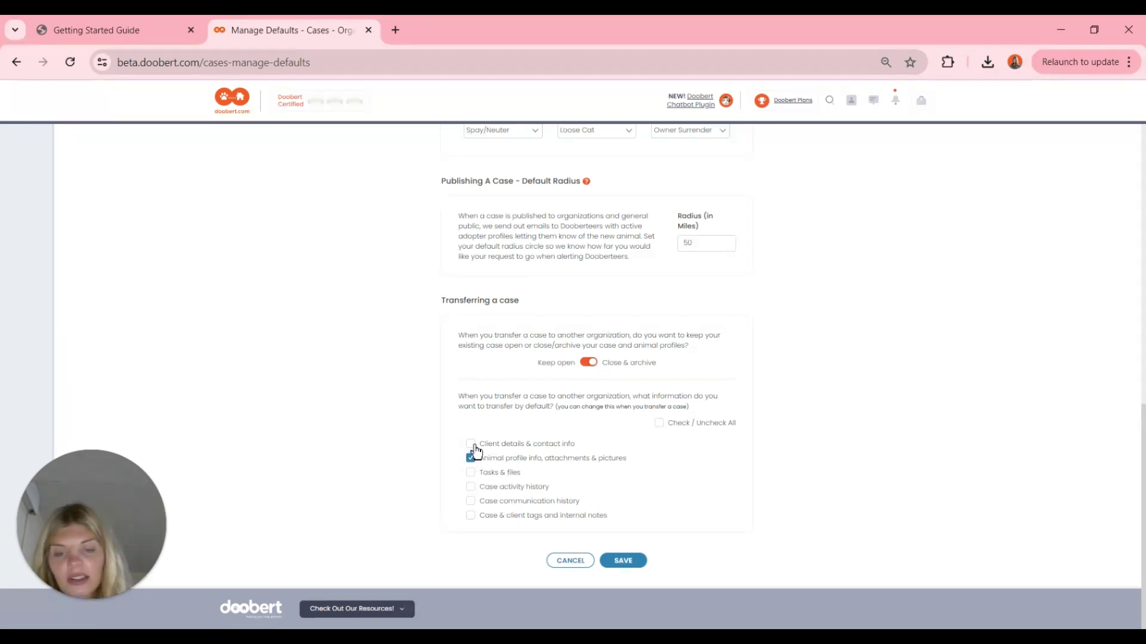
click(473, 445)
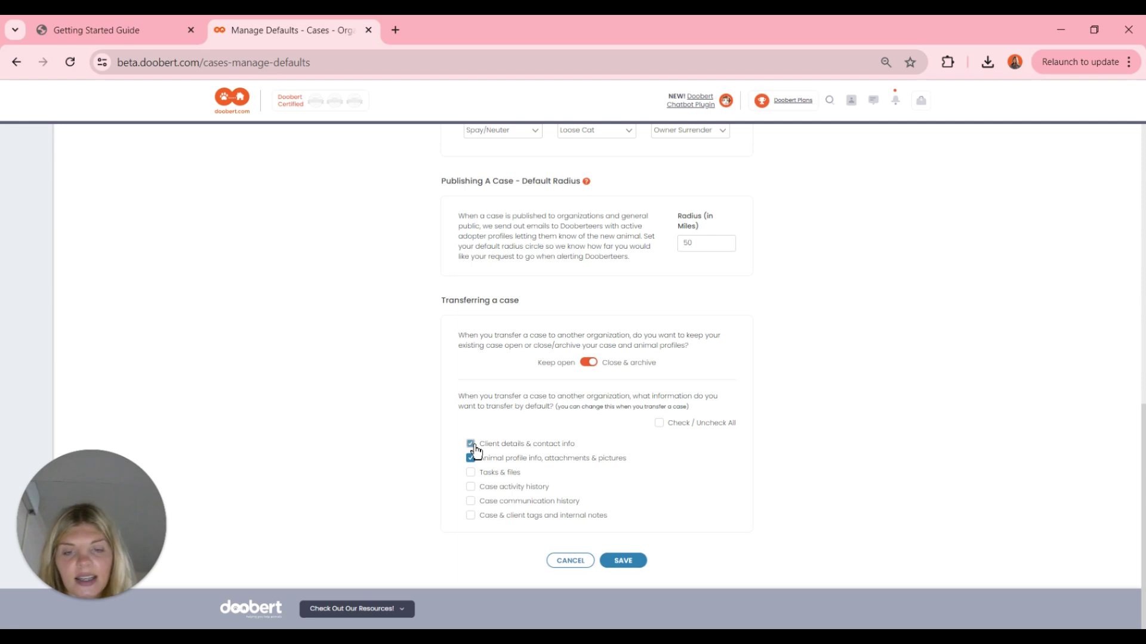
click(472, 473)
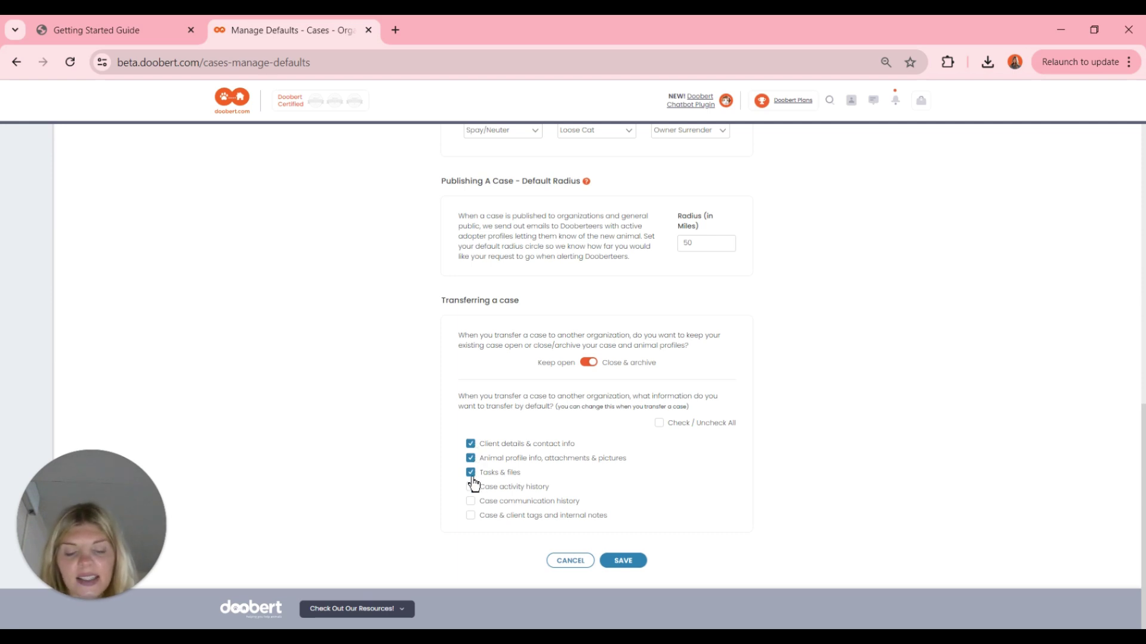
scroll(550, 344, up, 12)
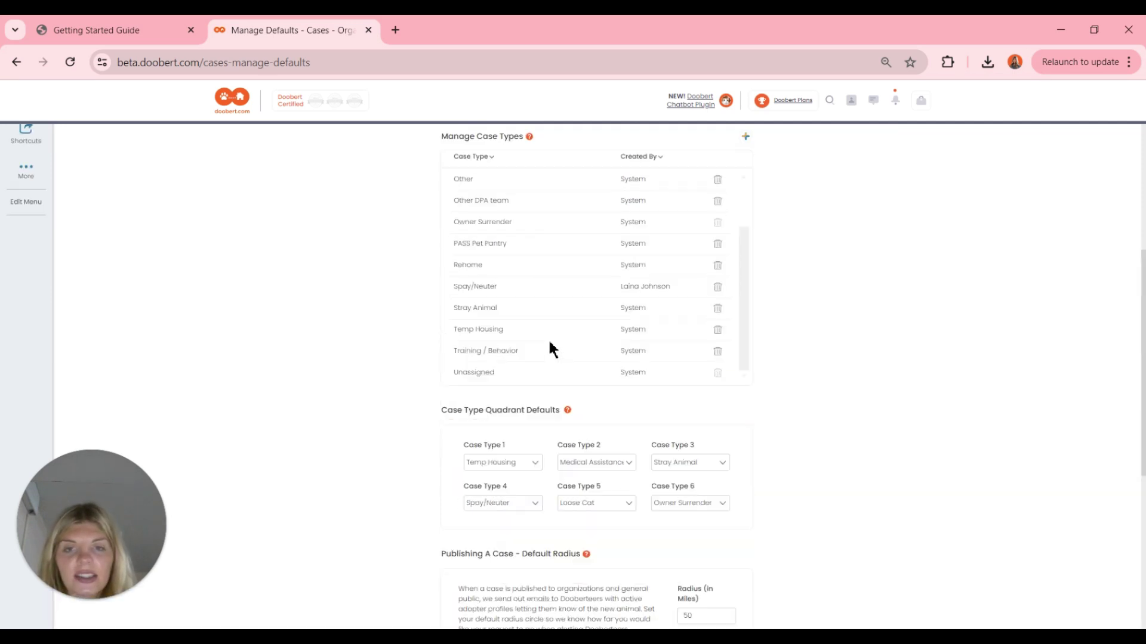
scroll(552, 346, down, 12)
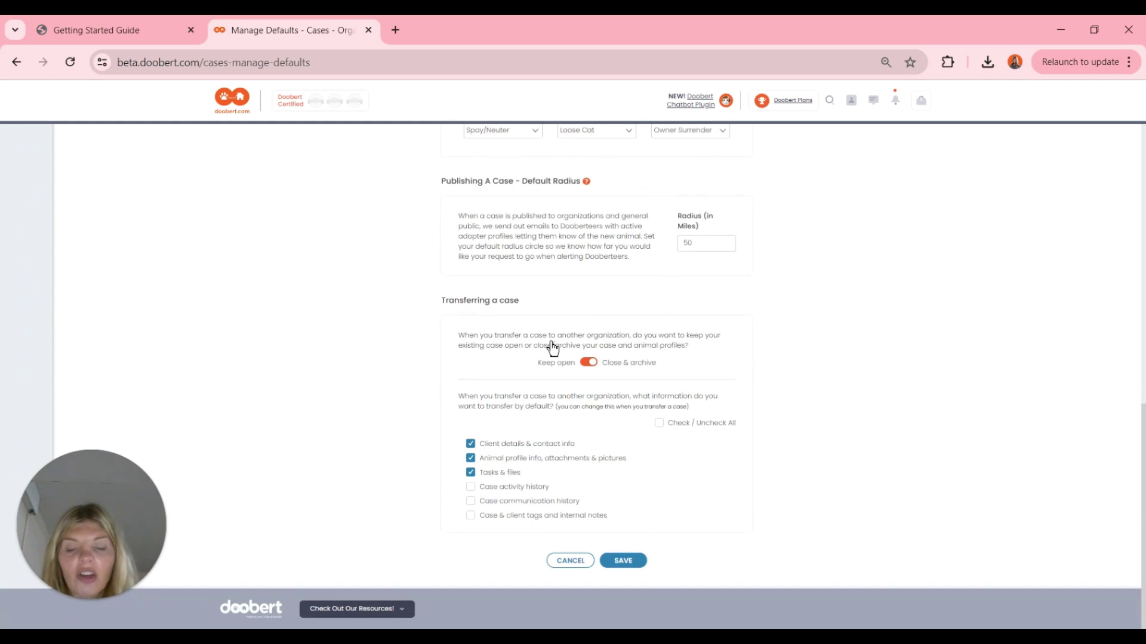
click(613, 563)
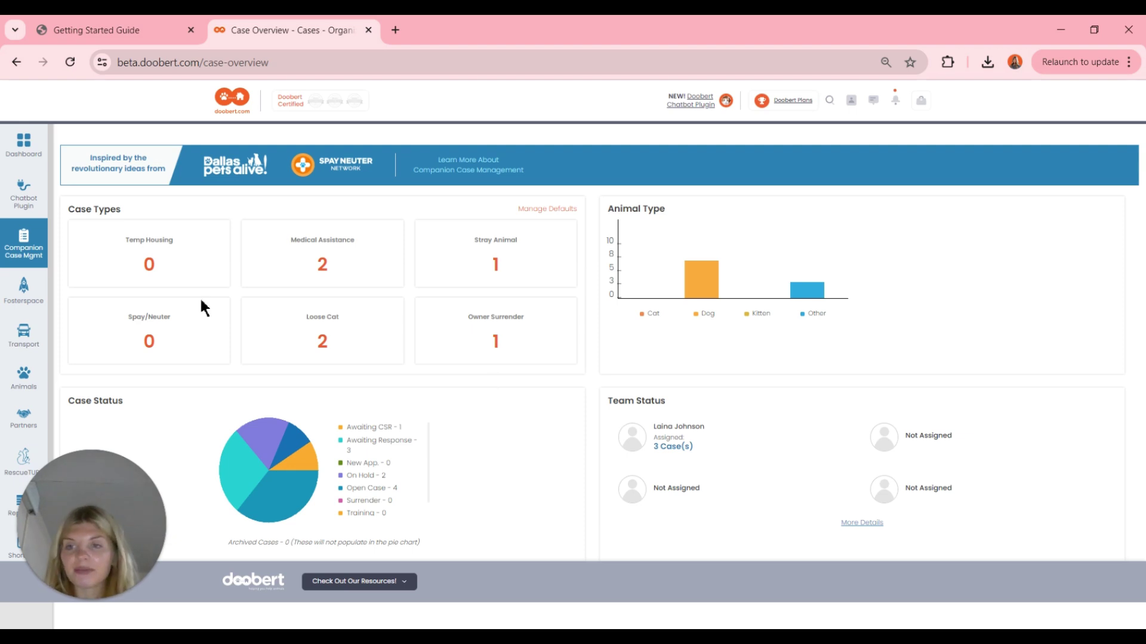
View the account sign-in page reached from the public Doobert home page, and return to the Case Overview
click(143, 266)
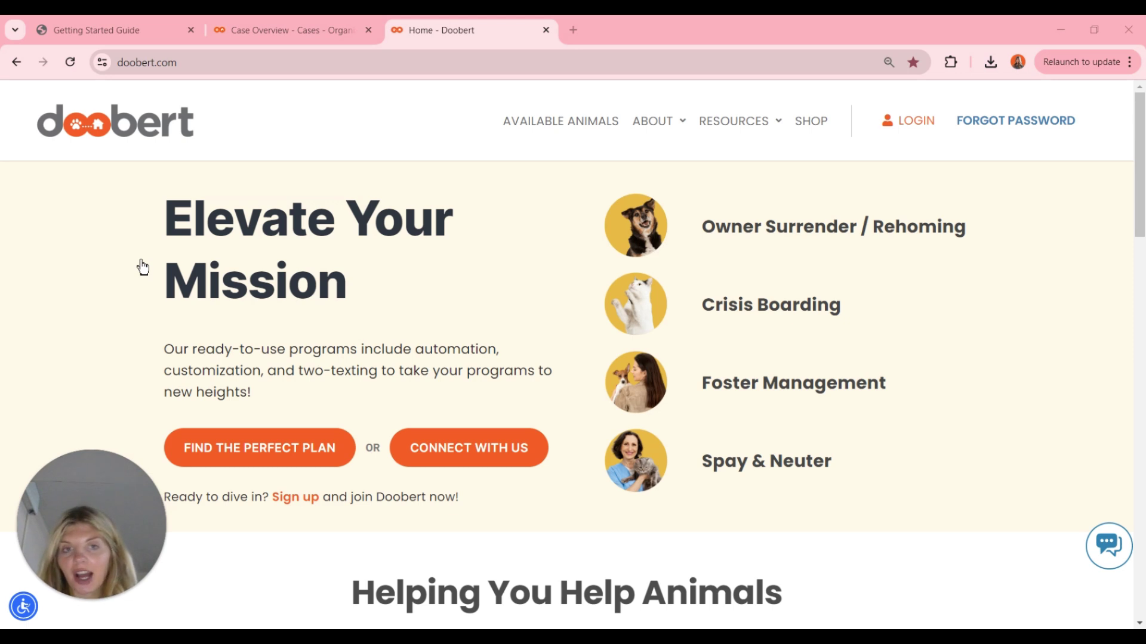
click(917, 126)
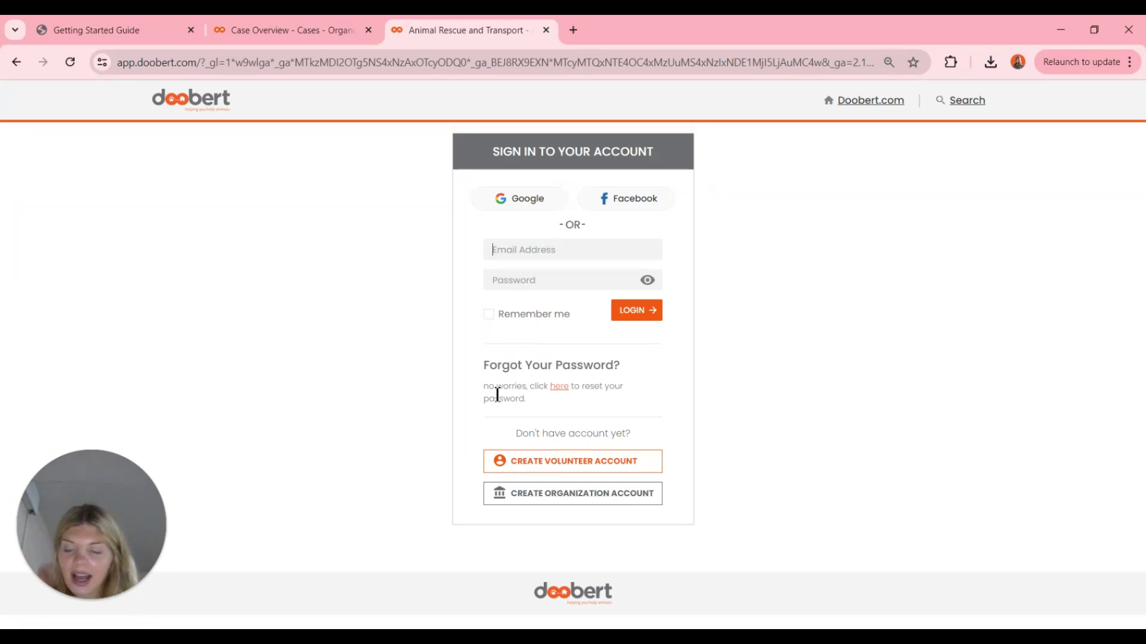
click(284, 28)
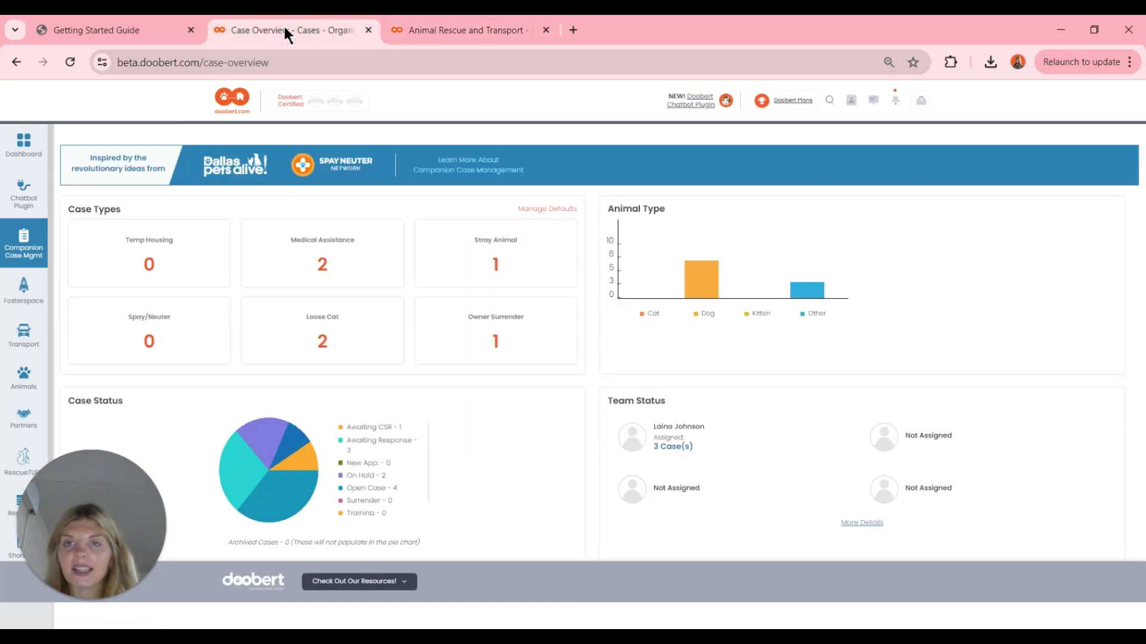
Open the Manage Volunteers page under Partners and go to the user list for adding a volunteer permission
click(29, 425)
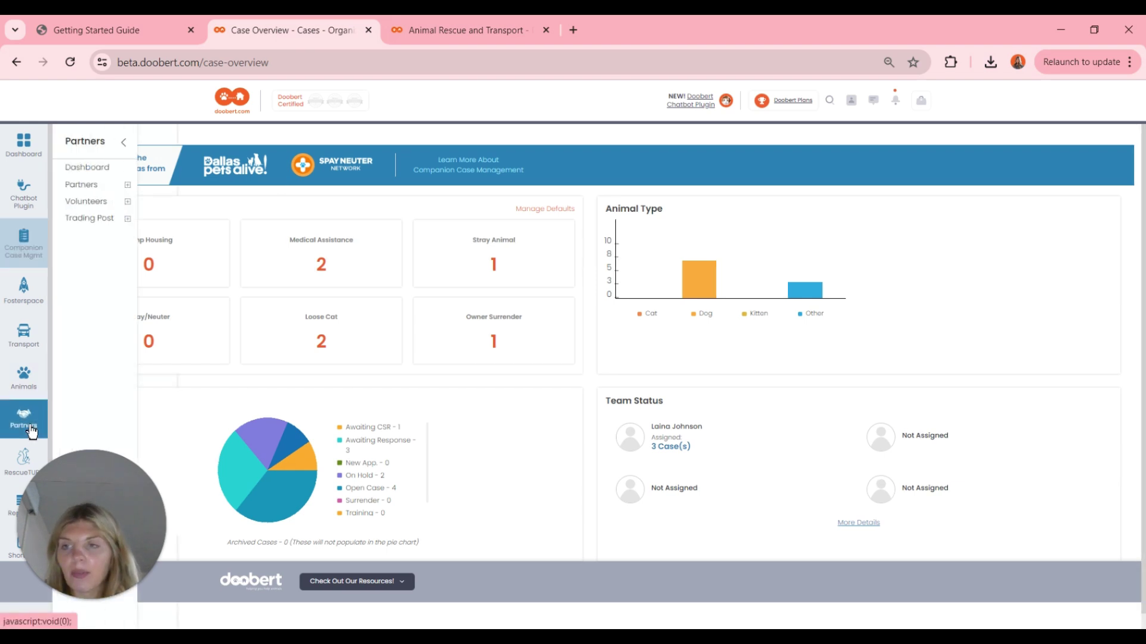
click(75, 202)
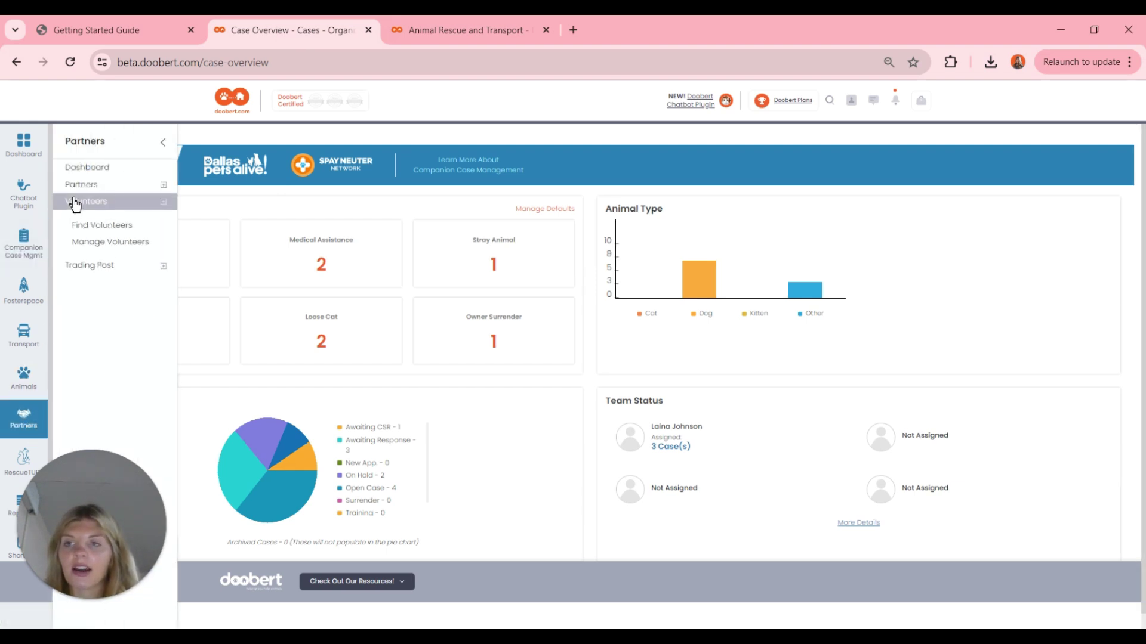
click(85, 242)
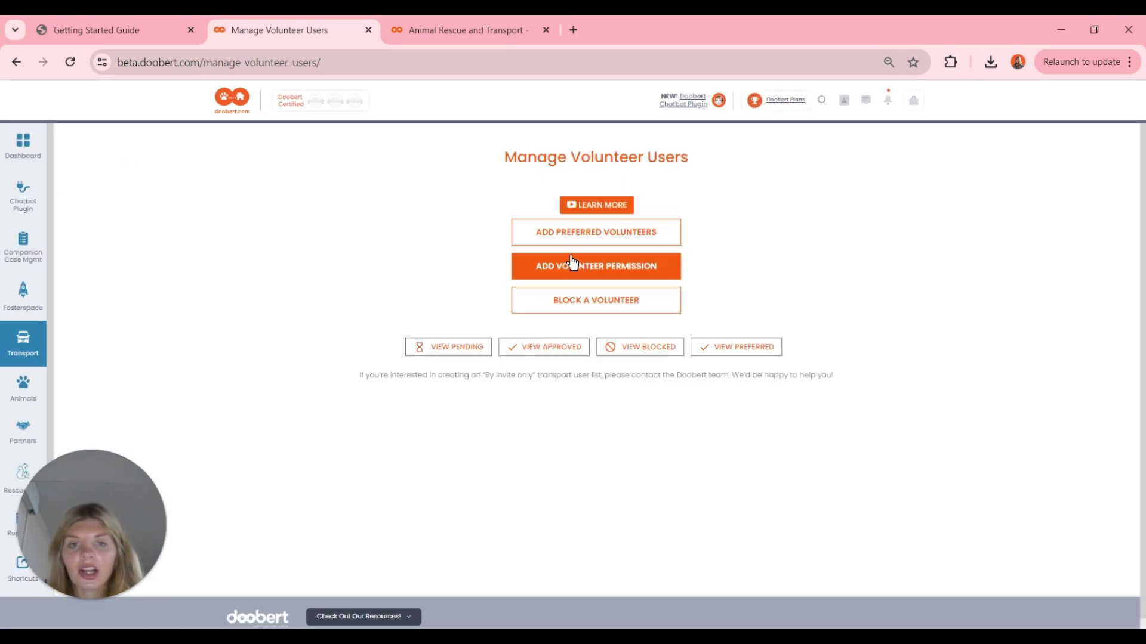
click(669, 267)
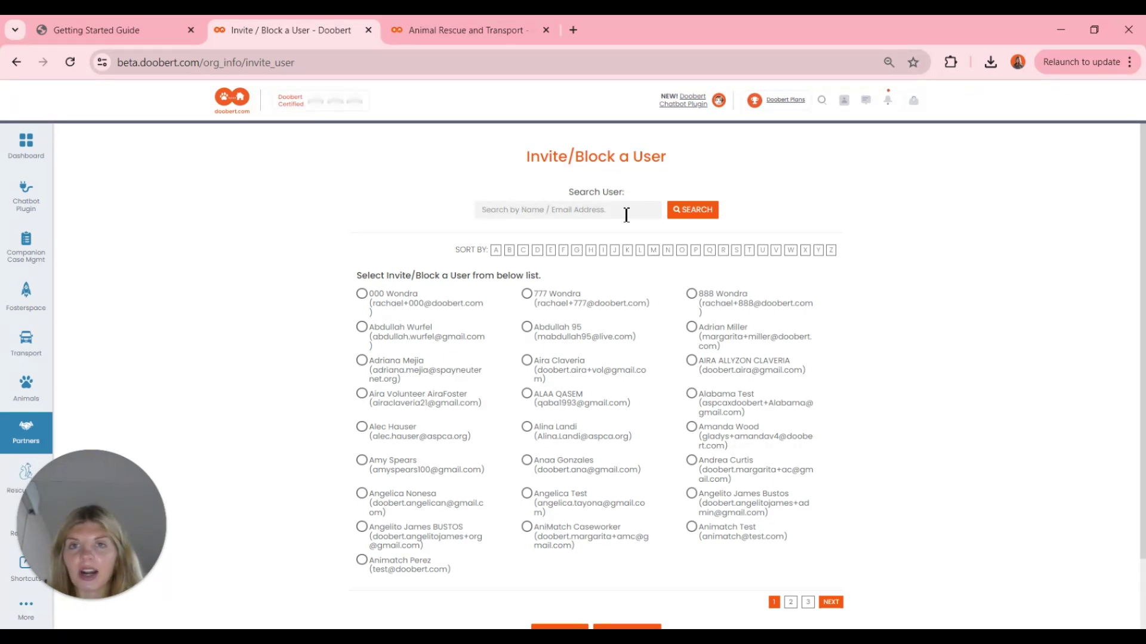
Review the sign-in page's account creation options and the organization account options available from the Invite/Block a User page
click(448, 27)
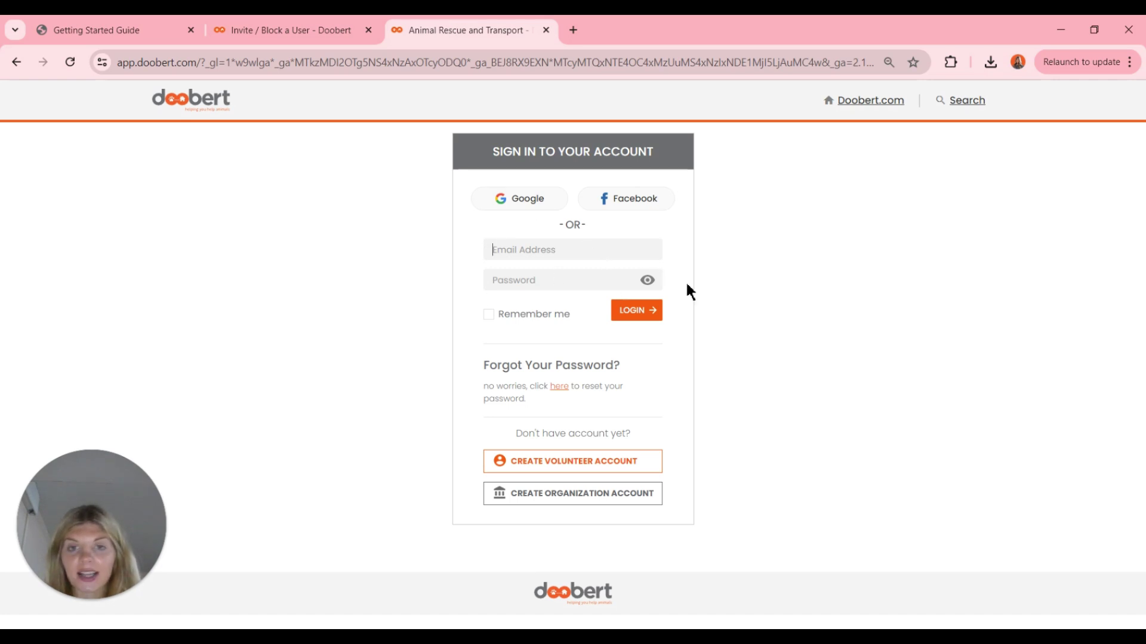
click(311, 29)
click(913, 100)
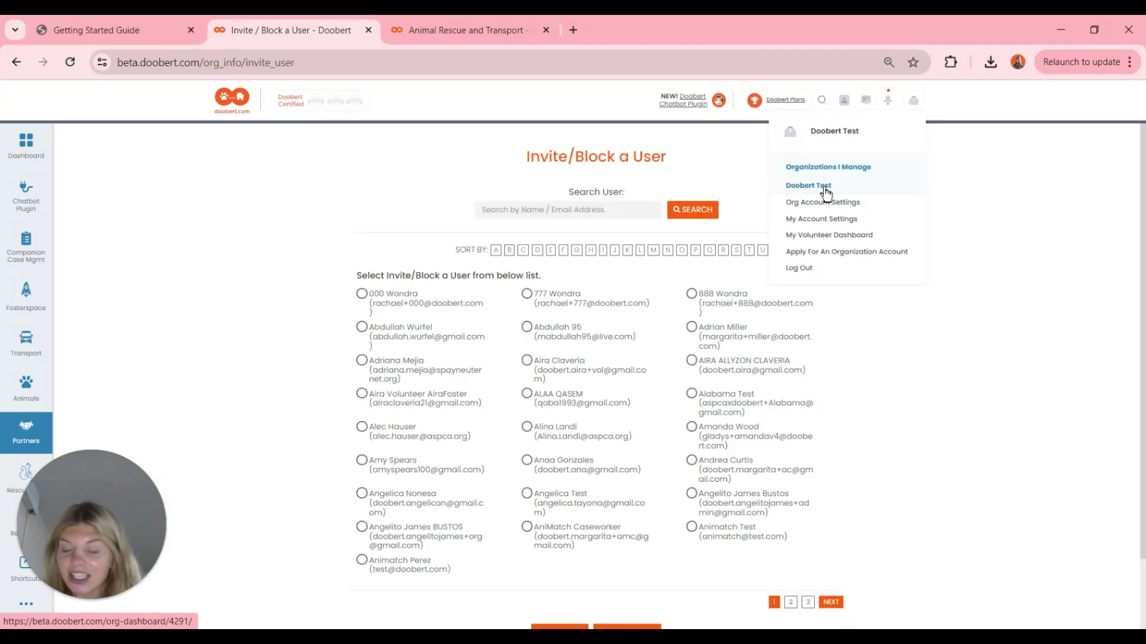
click(284, 171)
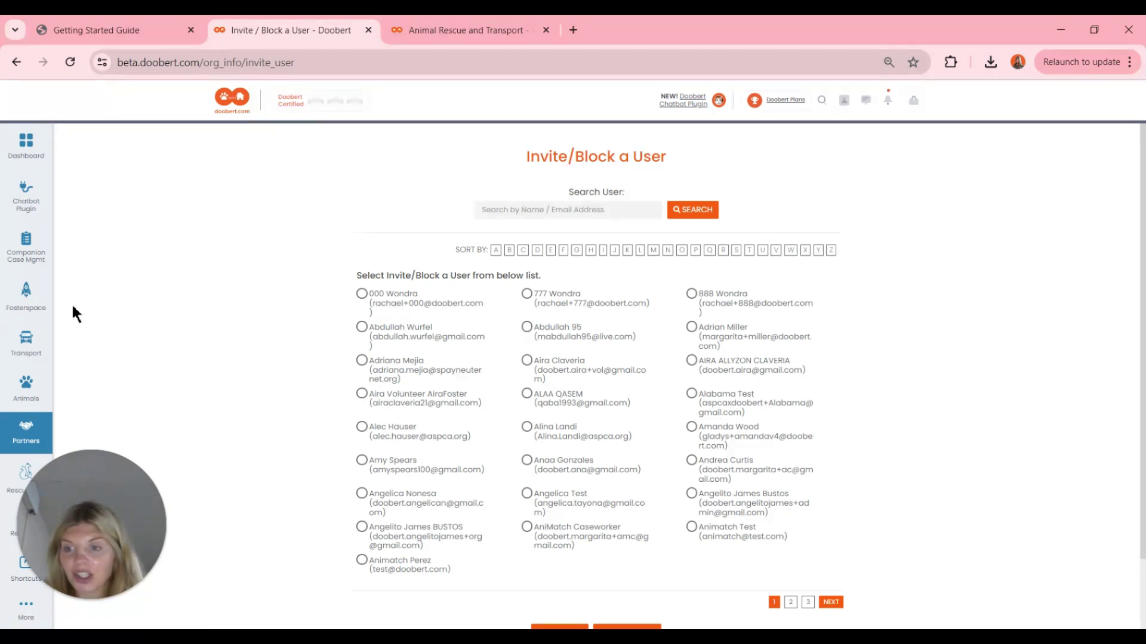
Open the Manage Tags page from the Shortcuts section
scroll(73, 307, down, 2)
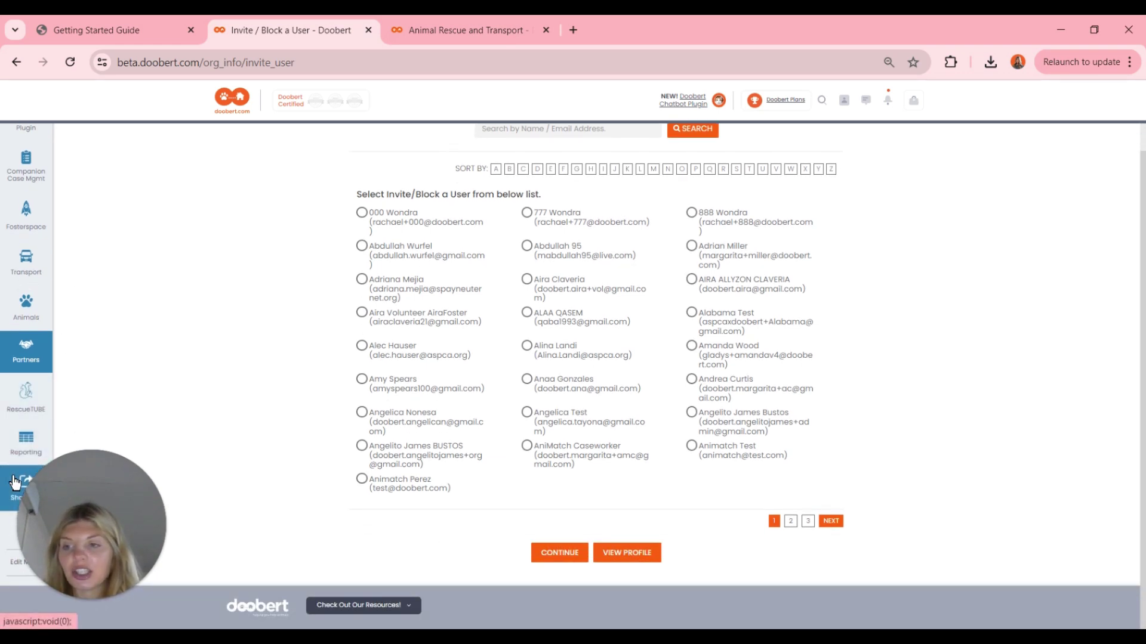
click(15, 482)
scroll(27, 347, up, 2)
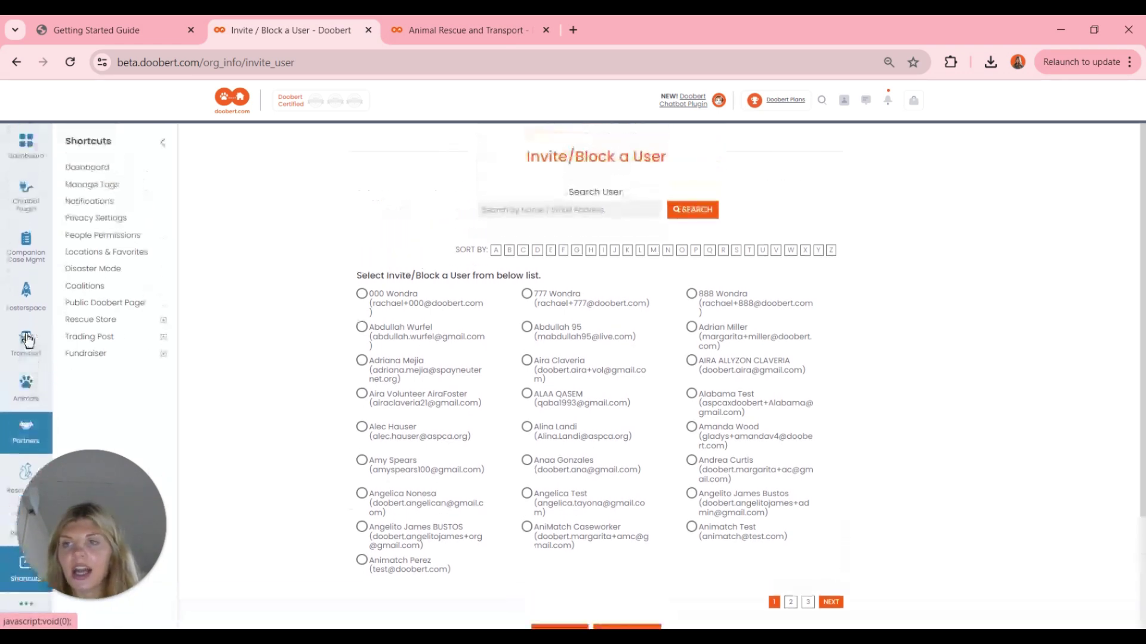
click(65, 186)
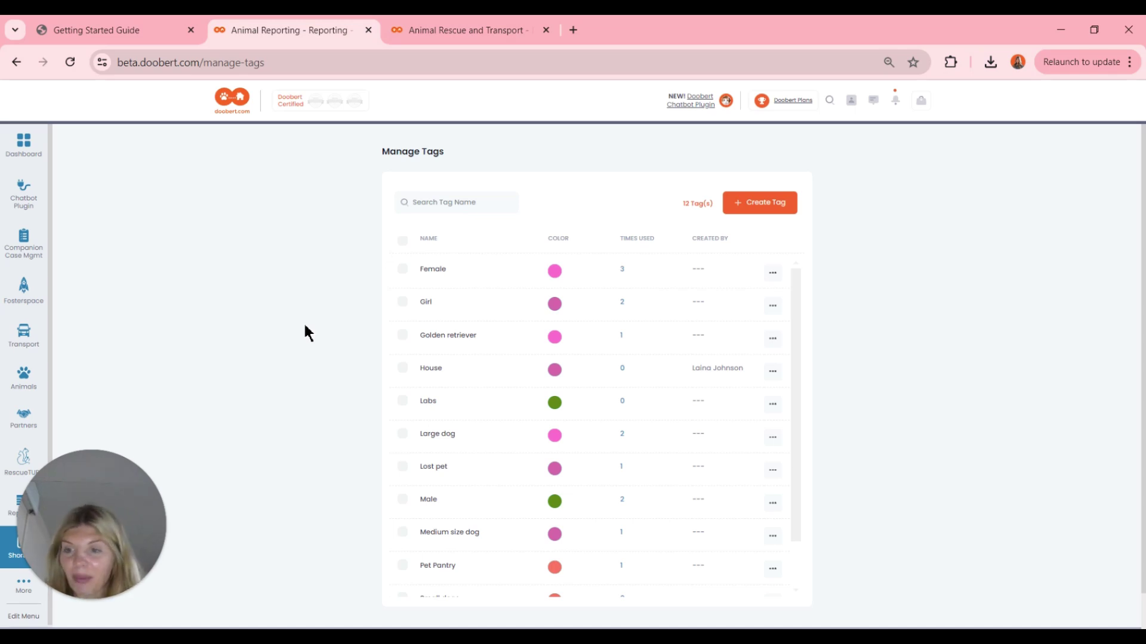
Create a tag named "Webinar" with a teal color
click(758, 205)
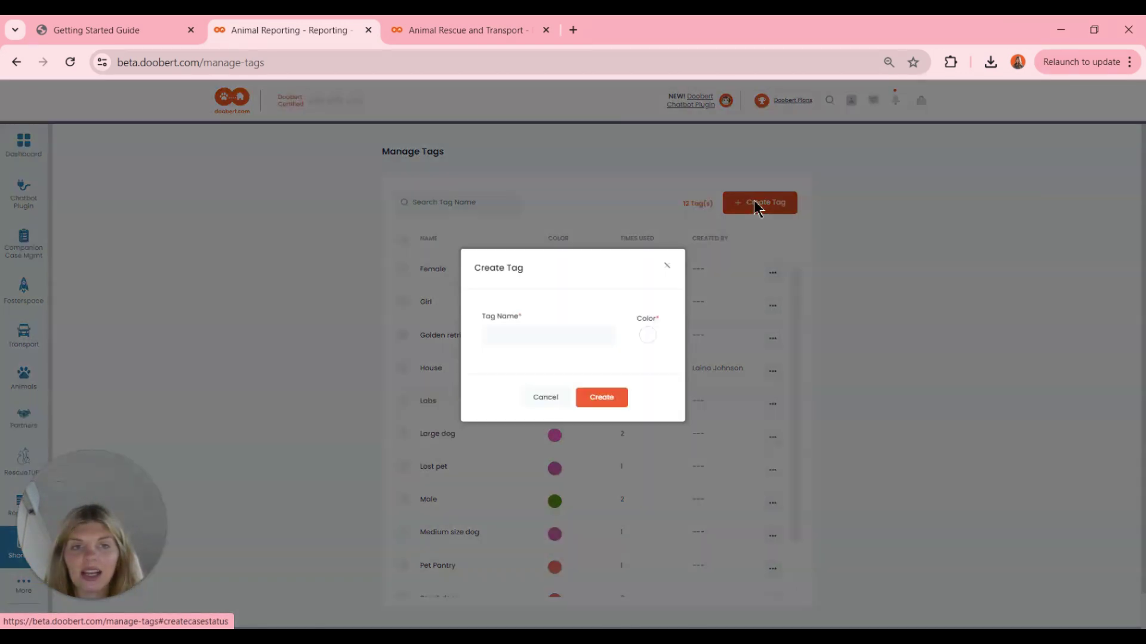
click(507, 333)
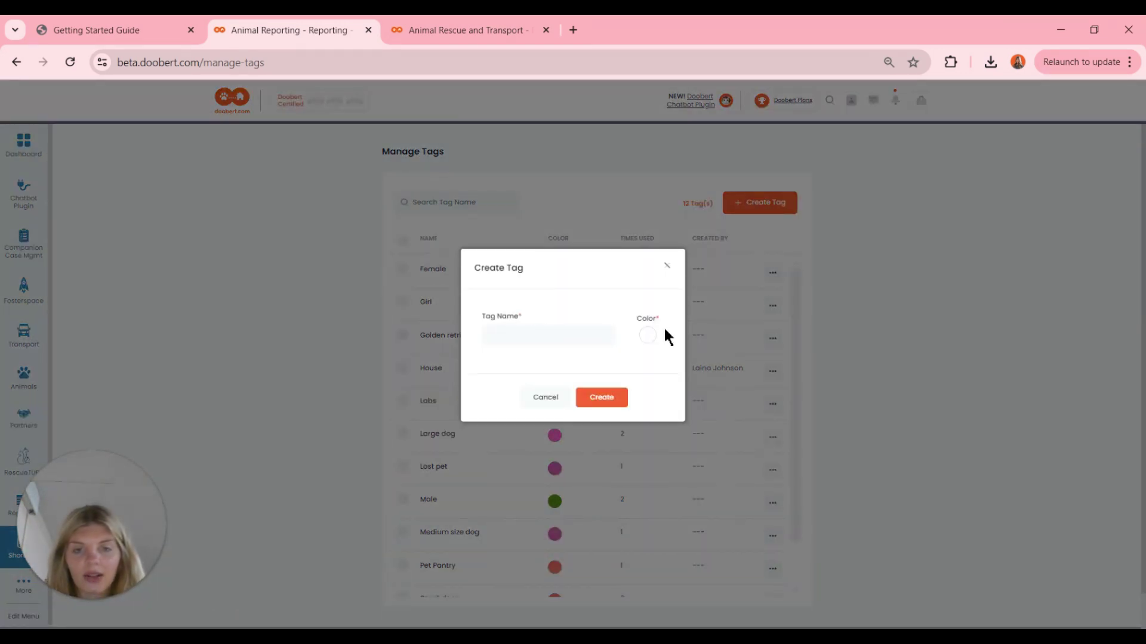
text(Webinar)
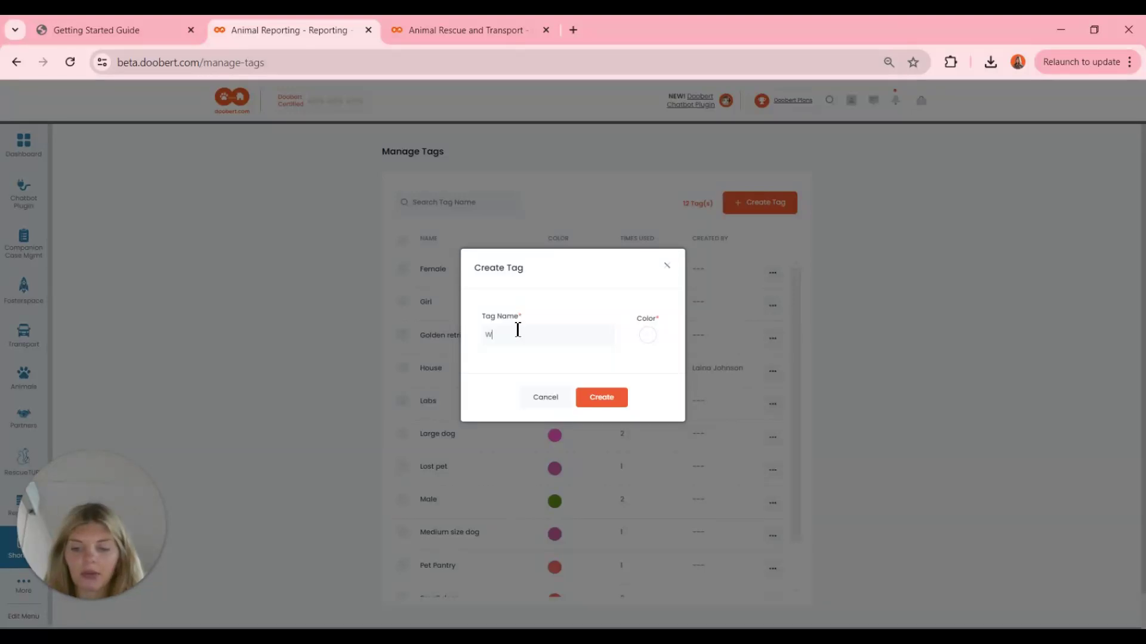
click(644, 338)
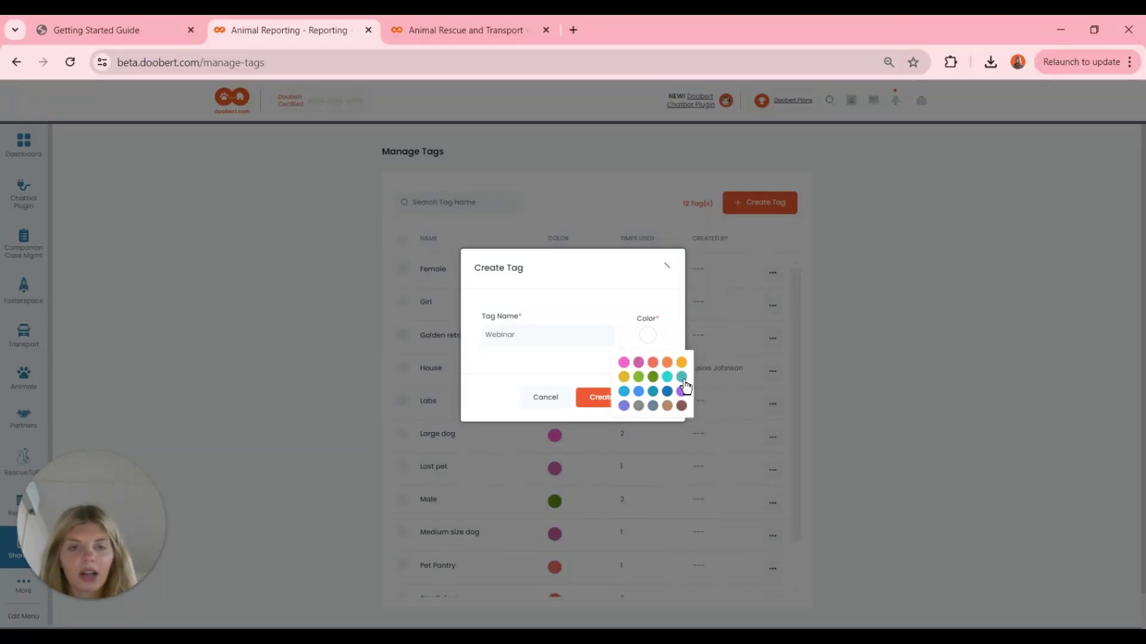
click(683, 378)
click(612, 397)
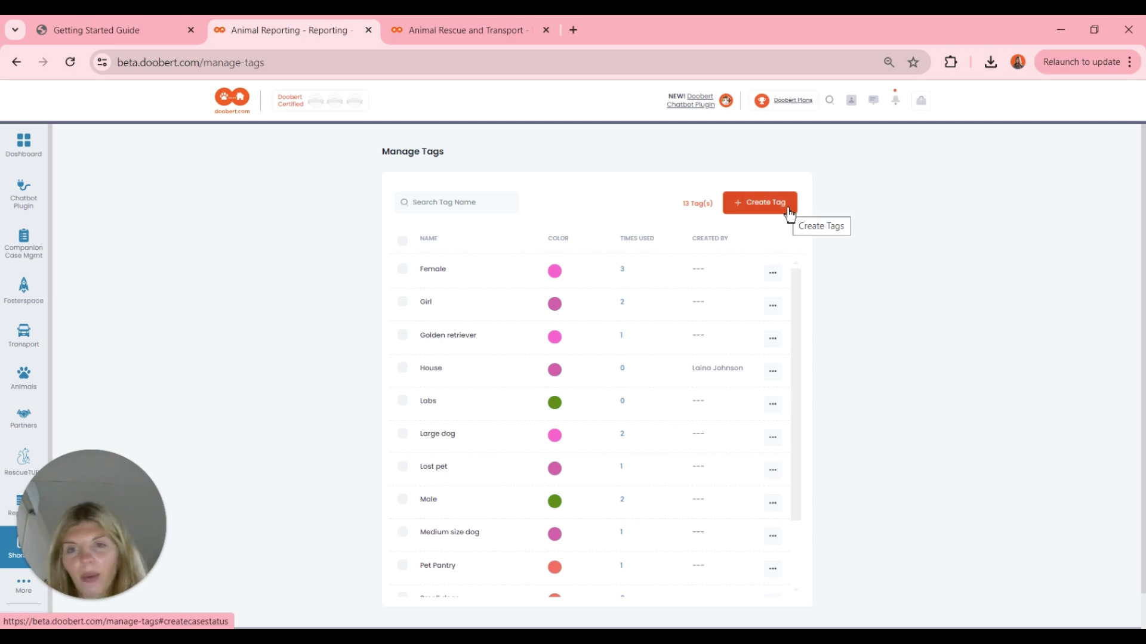
Check the actions available for the Female tag, and switch to the Getting Started Guide PDF
click(772, 273)
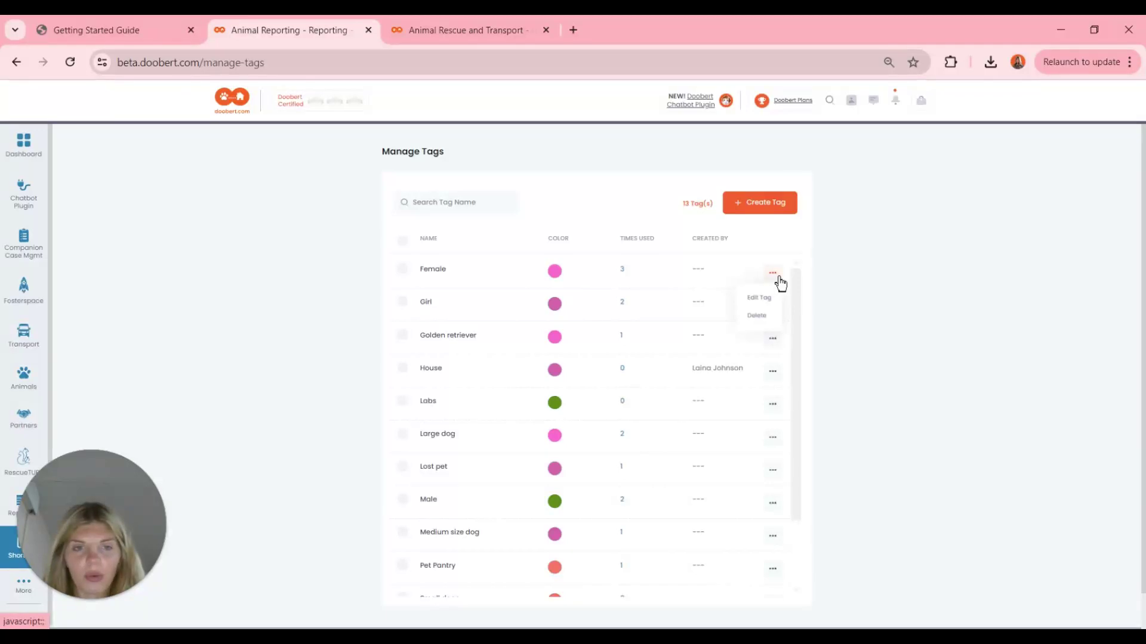
click(838, 299)
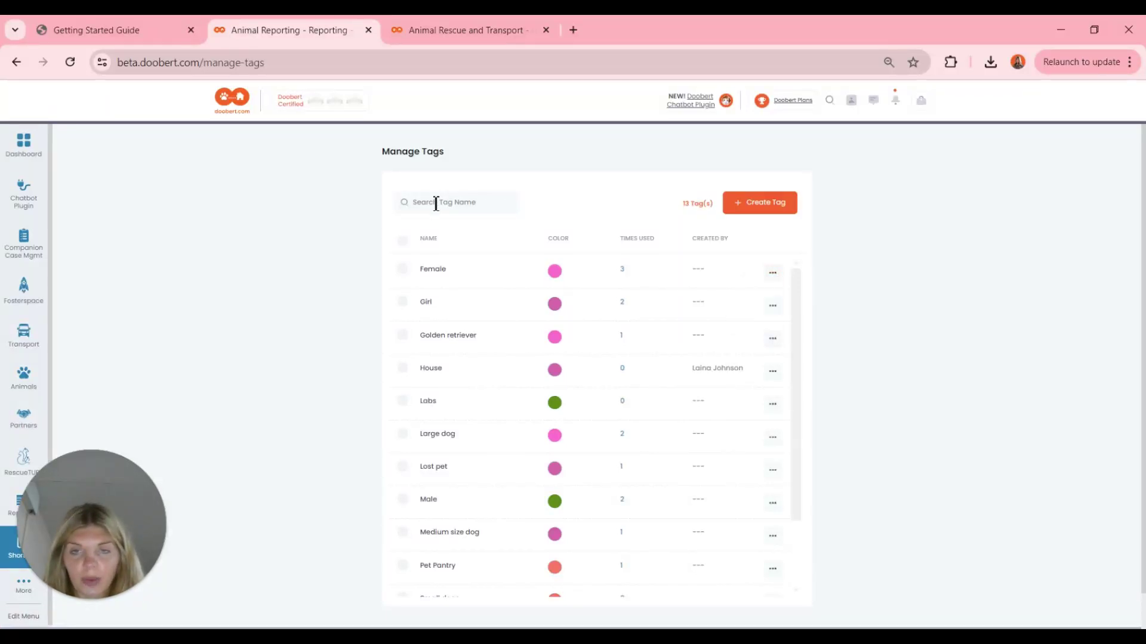
scroll(520, 204, down, 1)
scroll(360, 446, up, 1)
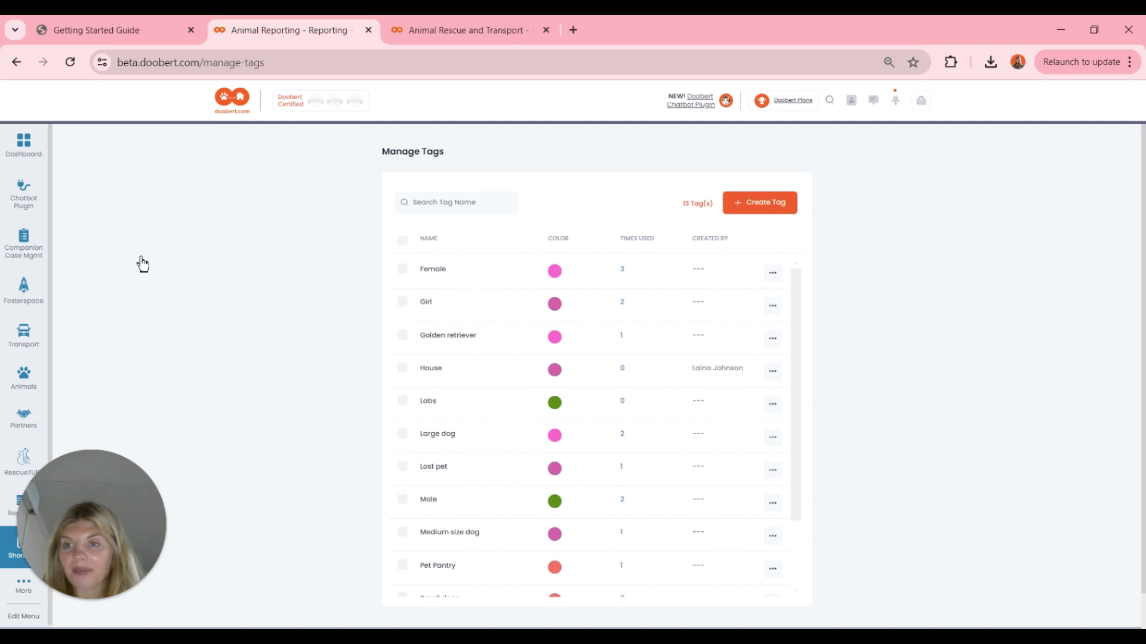
key(ctrl+shift+Tab)
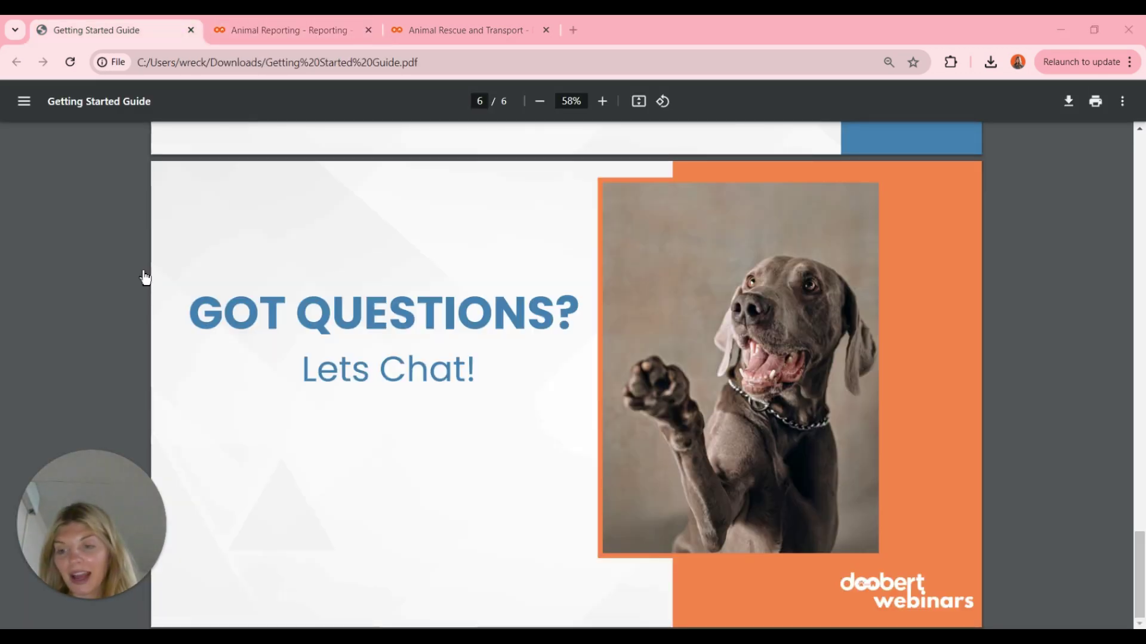